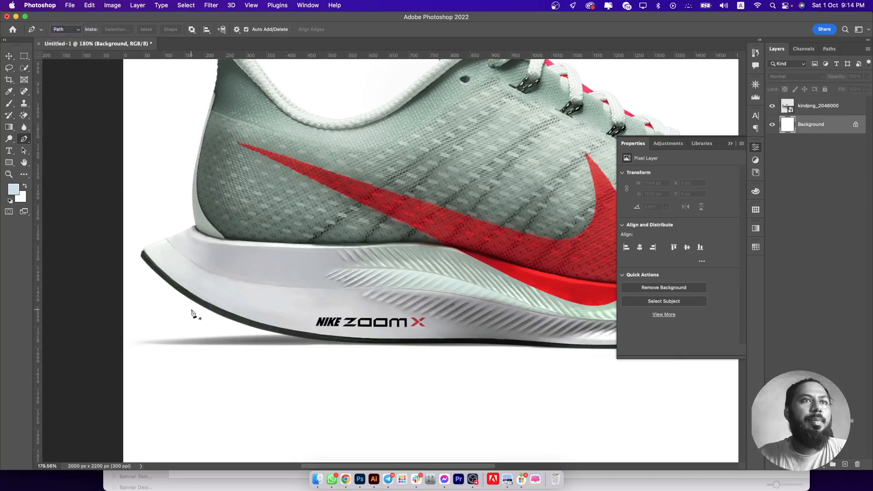
Trace a Pen tool path along the lower edge of the shoe's sole, from the heel forward to the toe
scroll(293, 350, up, 3)
scroll(293, 350, left, 5)
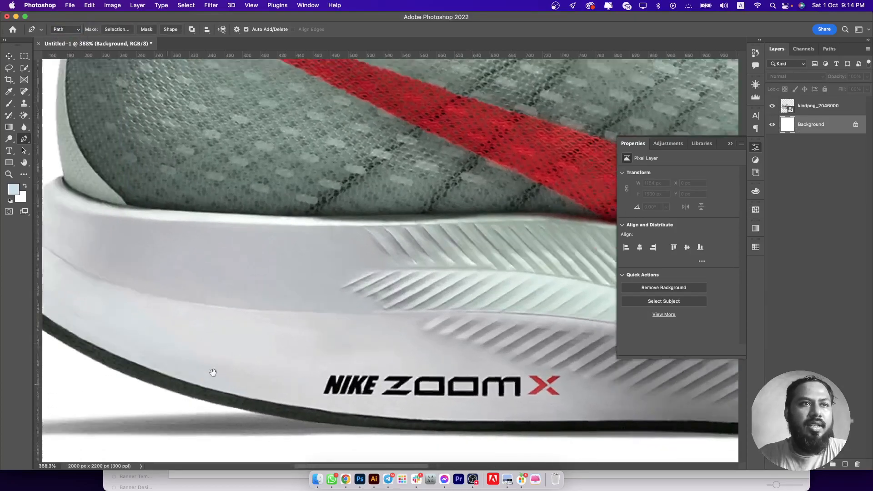
mouse_move(307, 395)
mouse_down()
mouse_move(390, 409)
mouse_move(279, 389)
mouse_move(308, 392)
mouse_up()
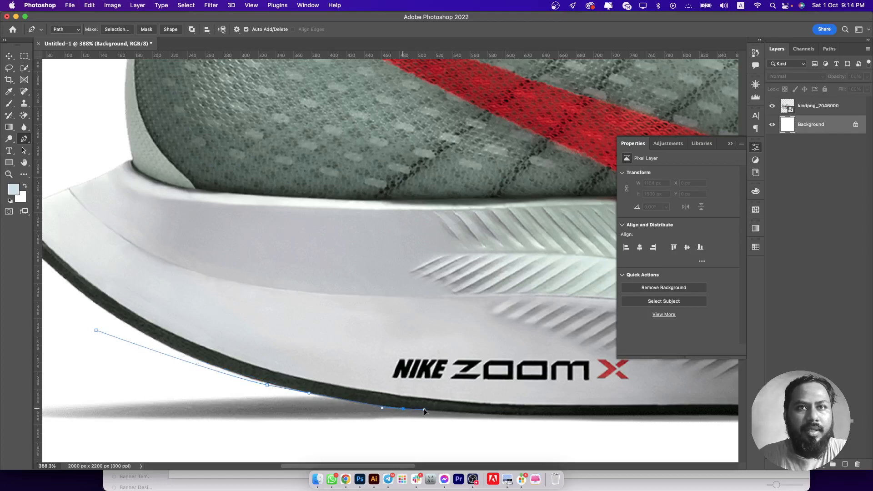
drag(588, 412, 408, 414)
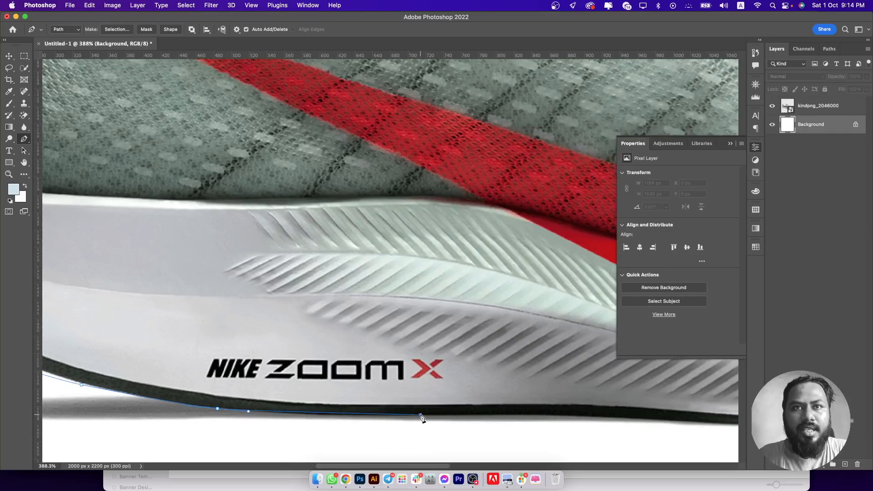
drag(462, 414, 268, 332)
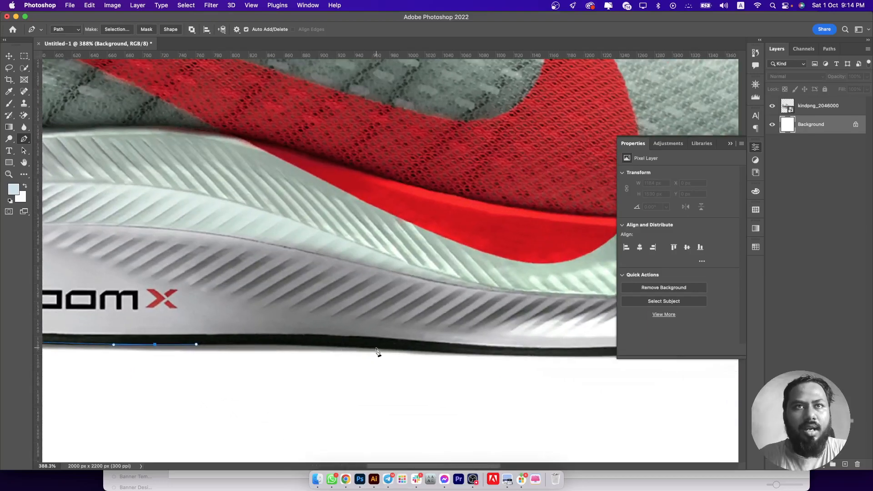
drag(380, 352, 427, 355)
drag(509, 350, 288, 328)
drag(397, 334, 522, 326)
scroll(496, 327, right, 10)
scroll(495, 327, up, 2)
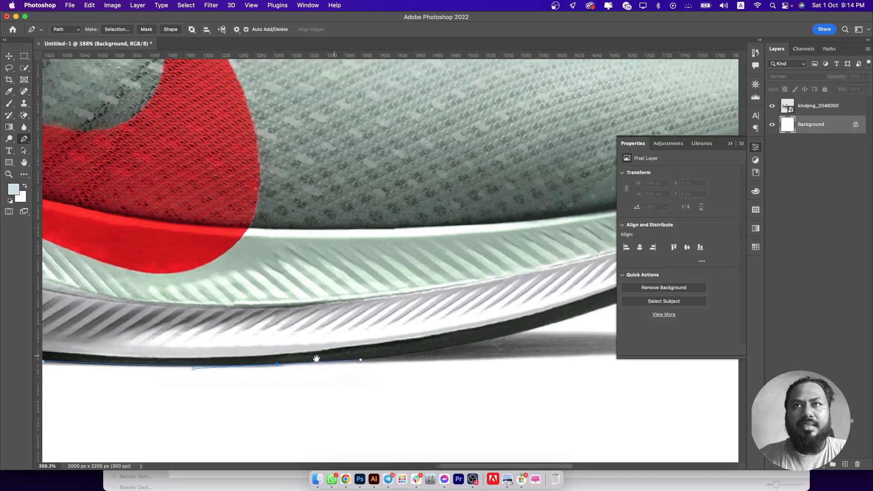
drag(448, 339, 231, 353)
click(365, 296)
click(492, 259)
Close the path with a loose outline around the shadow and empty area below the sole, back to the starting point near the heel
key(super+minus)
drag(509, 271, 513, 272)
click(541, 352)
drag(59, 459, 402, 339)
click(220, 384)
drag(68, 324, 464, 362)
click(78, 359)
click(124, 234)
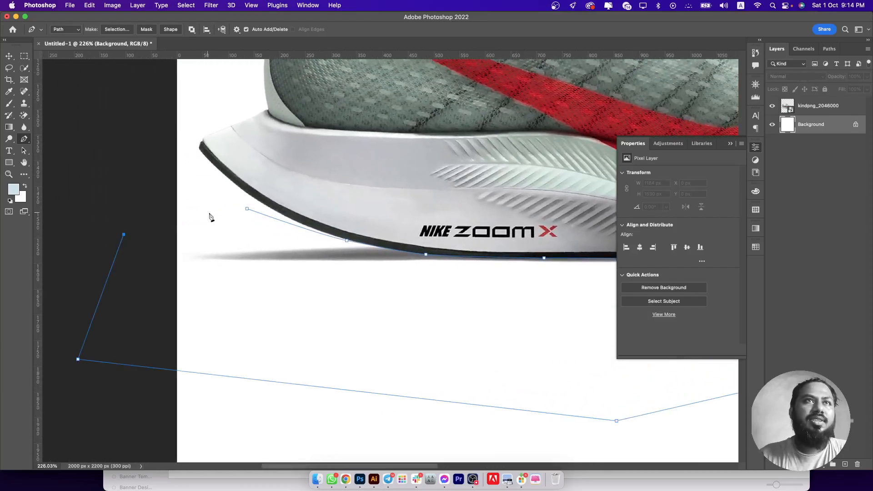
click(247, 209)
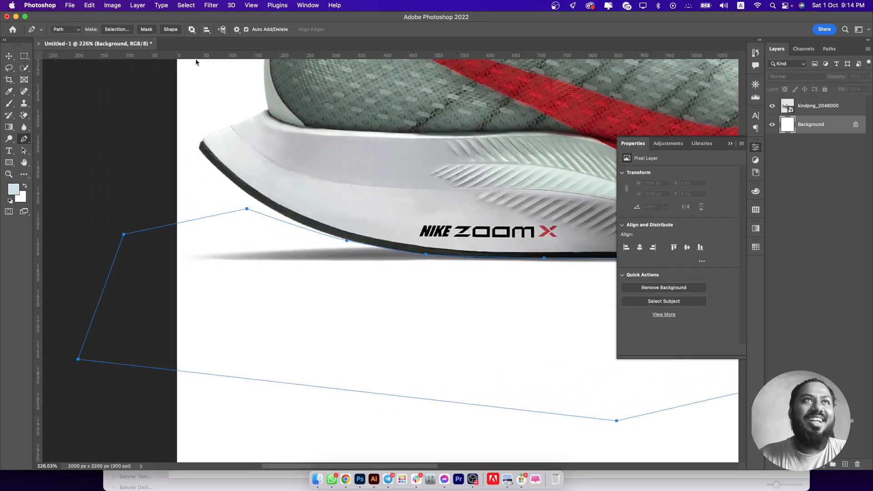
Convert the closed path below the sole into a selection
click(116, 30)
click(487, 193)
key(shift+BackSpace)
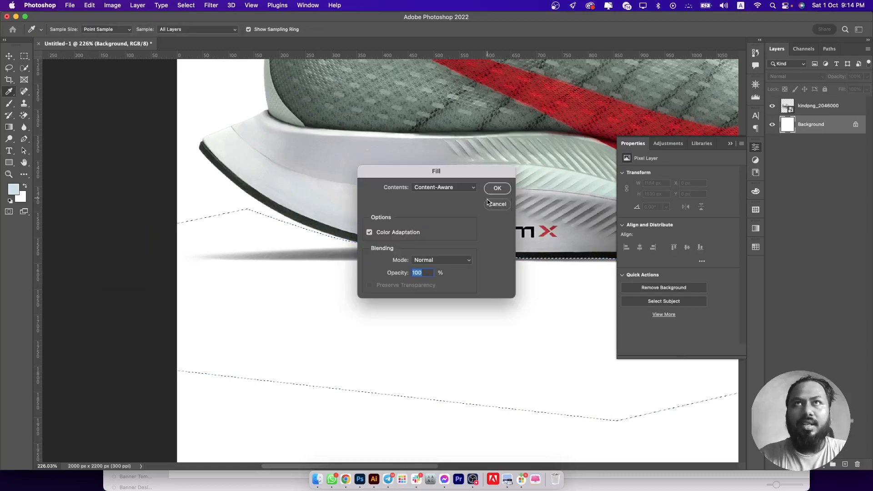
click(497, 206)
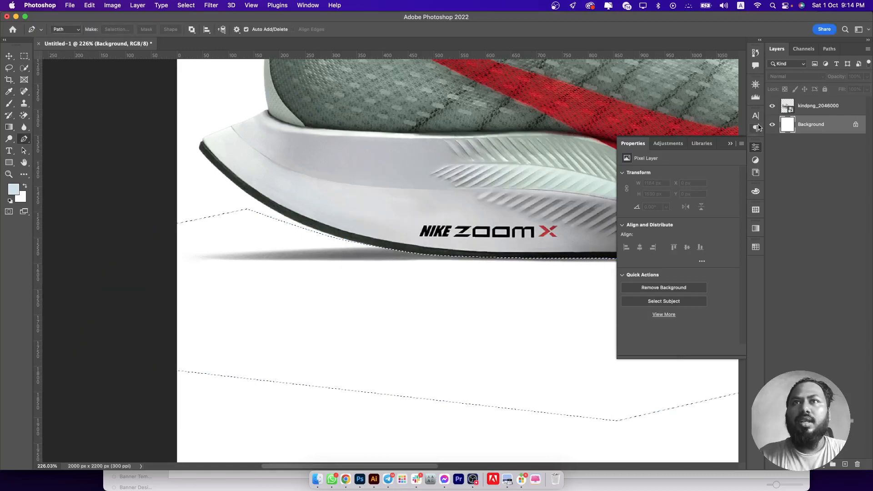
Invert the selection and add a layer mask to the kindpng_2046000 layer to hide the shadow under the shoe
click(806, 111)
right_click(806, 112)
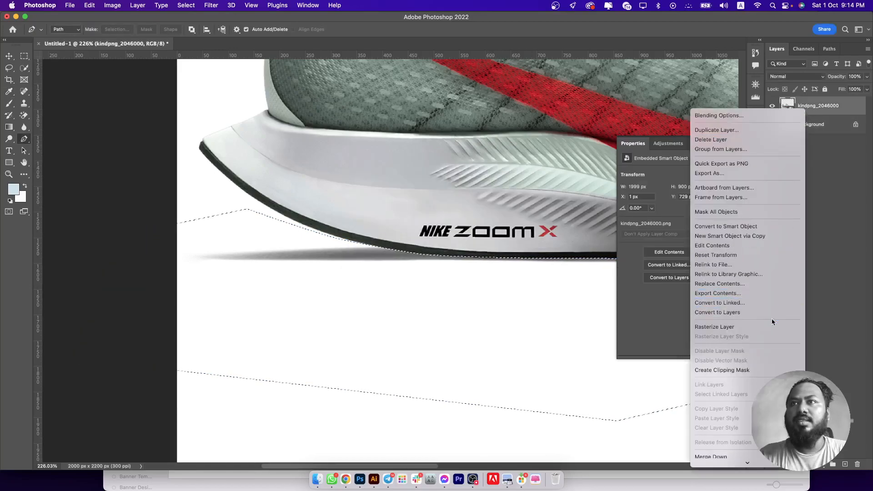
click(245, 217)
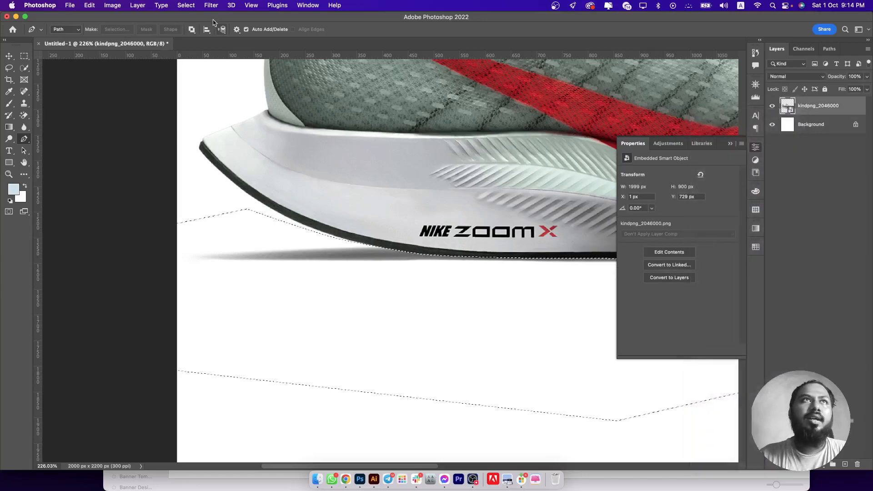
click(193, 5)
click(195, 42)
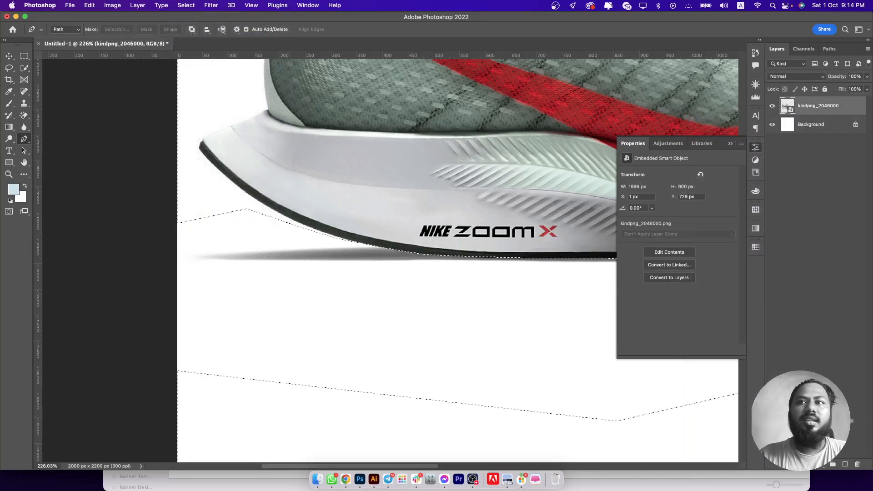
click(808, 464)
scroll(477, 300, down, 8)
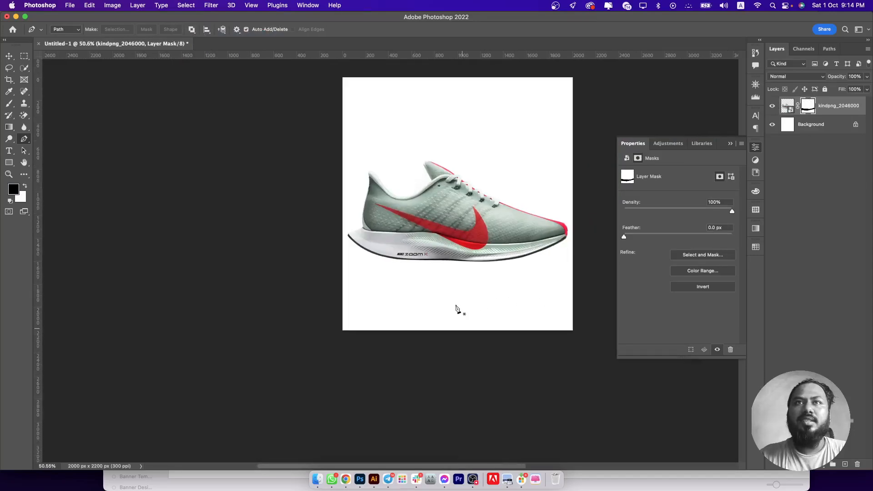
drag(466, 271, 441, 327)
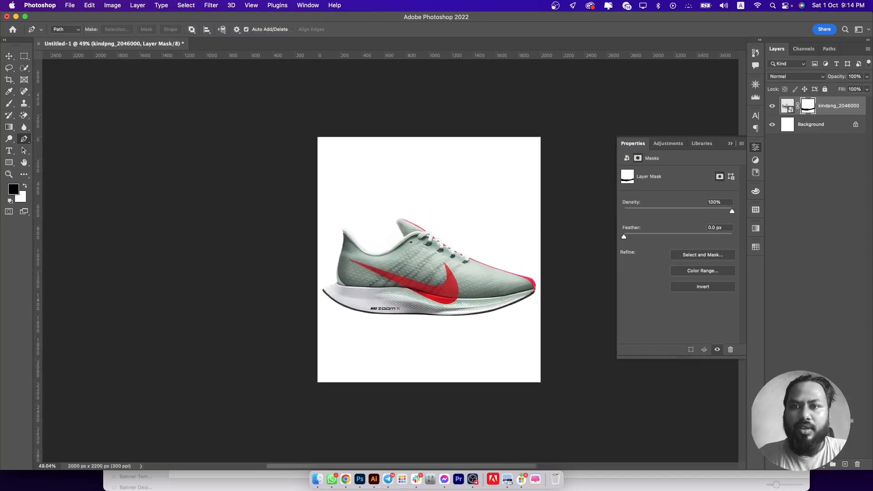
Convert the masked kindpng_2046000 layer to a smart object
key(super+Tab)
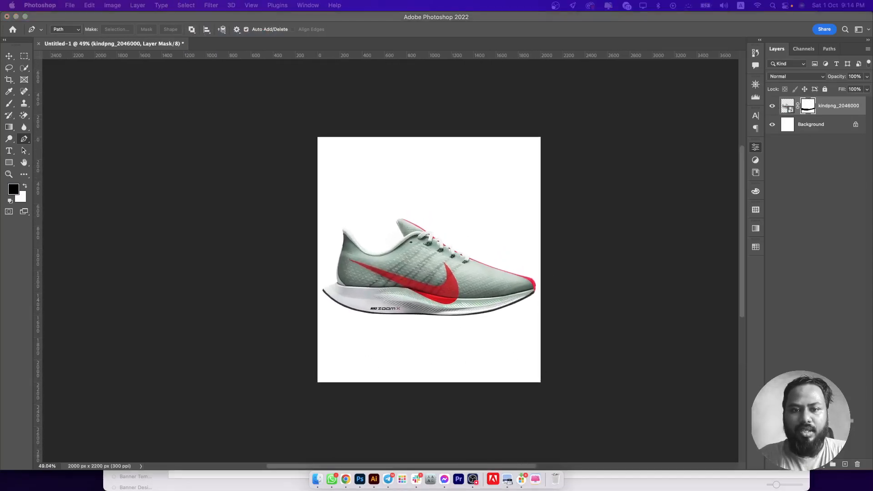
click(466, 211)
right_click(828, 109)
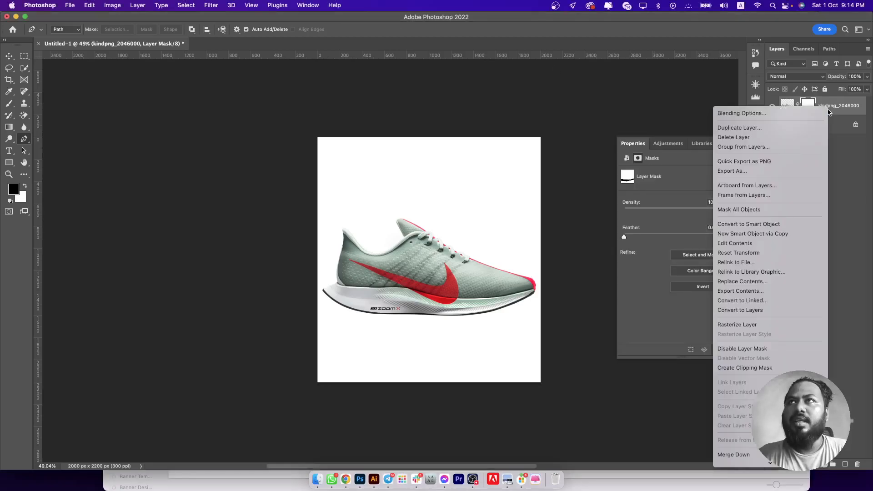
click(755, 224)
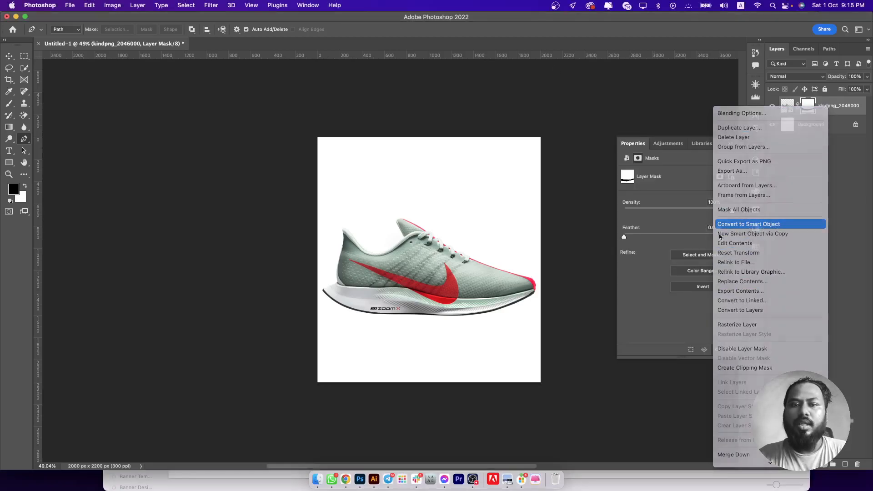
Scale the shoe down proportionally to about 74.54%, keeping it in the lower part of the canvas
key(super+t)
drag(429, 219, 424, 286)
key(Return)
key(p)
Rotate the shoe by -30° so the toe points upward, and move it slightly up the canvas
key(super+t)
drag(490, 244, 450, 237)
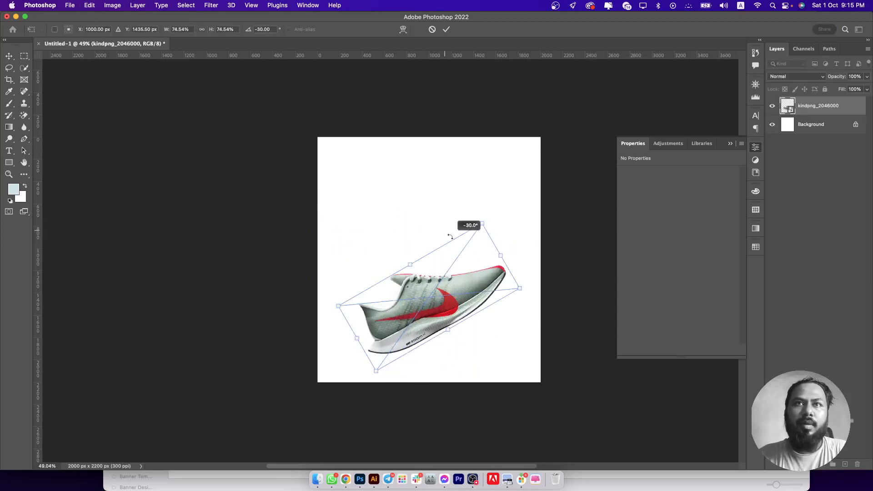
drag(454, 288, 449, 265)
key(Return)
Add a Solid Color fill layer directly above the Background layer
click(790, 130)
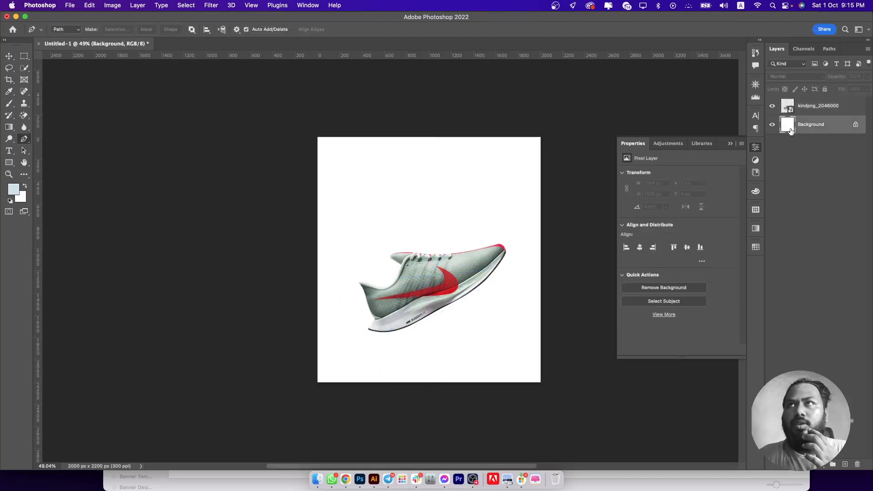
click(820, 464)
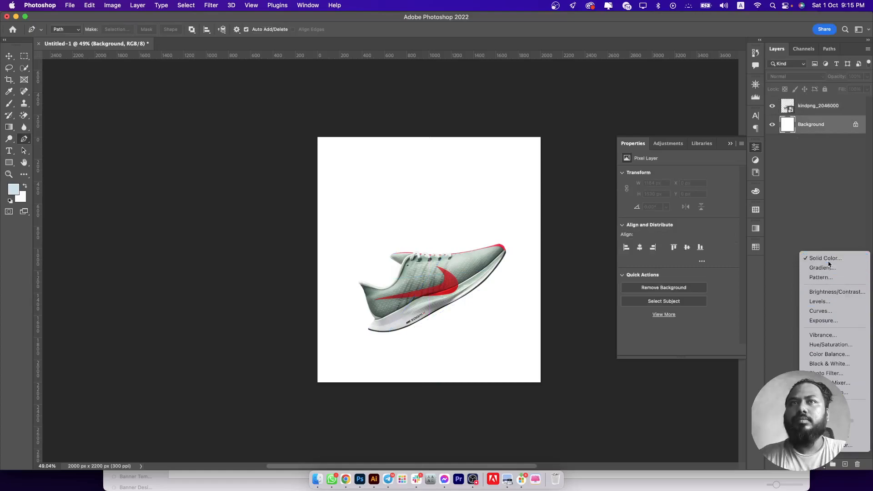
click(814, 258)
Set the fill layer's color to a light grey-green sampled from the shoe's upper
click(424, 283)
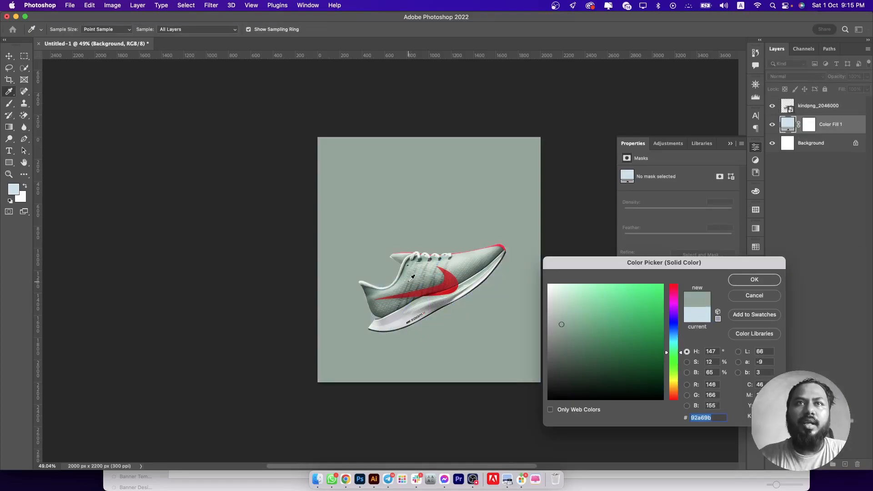
click(402, 285)
click(395, 281)
click(396, 287)
click(438, 282)
click(446, 289)
click(446, 288)
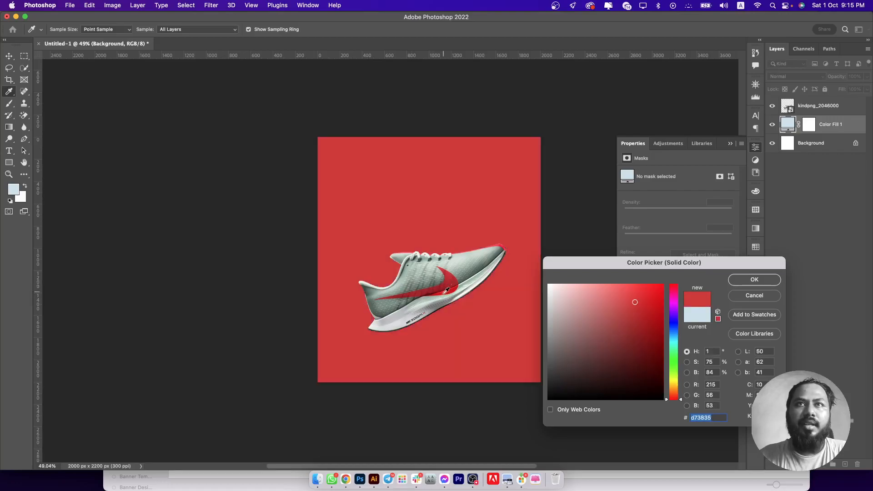
click(432, 286)
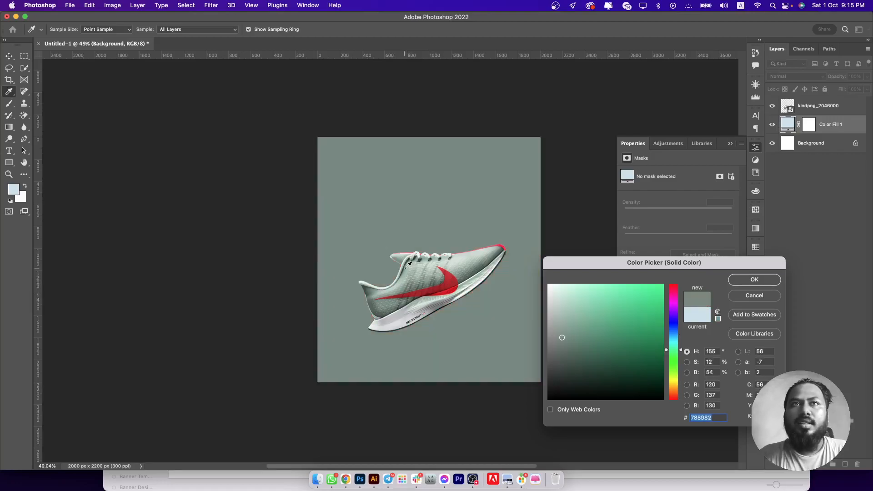
click(405, 264)
click(767, 277)
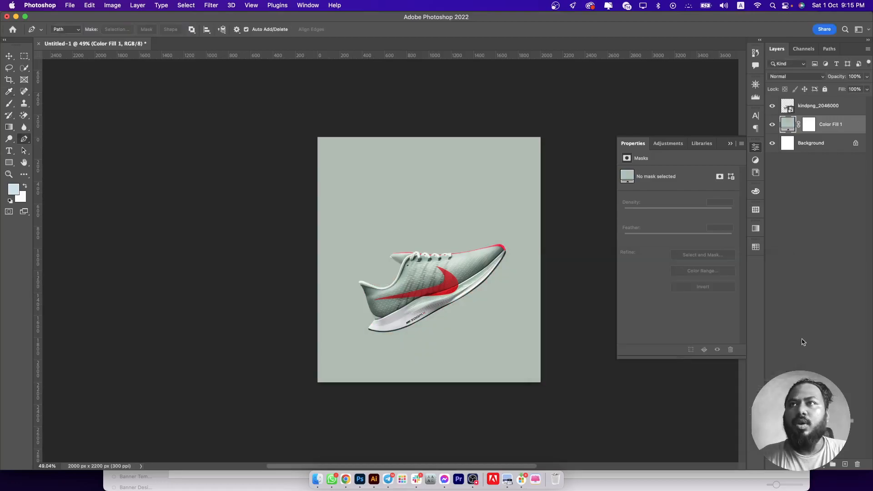
Create an empty layer above the color fill layer and activate the Gradient tool
click(843, 463)
click(9, 127)
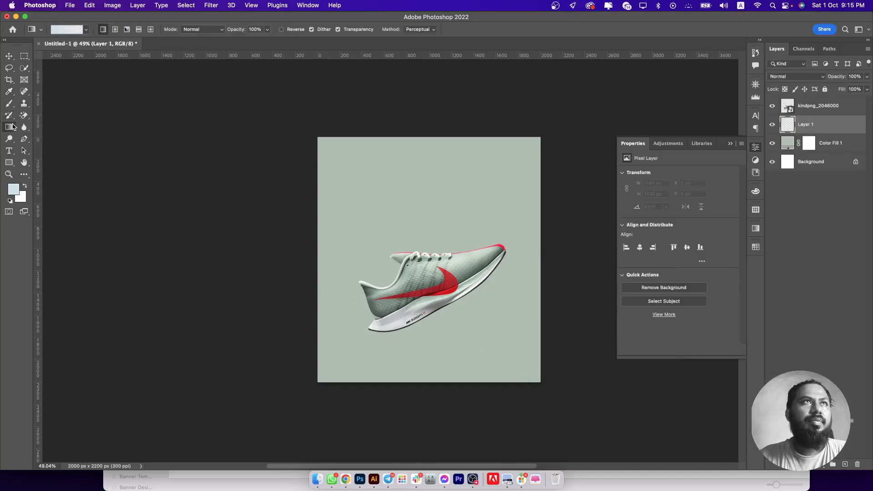
drag(441, 355, 421, 189)
mouse_move(418, 348)
mouse_down()
mouse_move(416, 189)
mouse_move(426, 307)
mouse_up()
key(super+z)
key(super+z)
Draw a vertical light-blue-to-transparent linear gradient from the upper part of the canvas down to just below the shoe
drag(433, 178, 433, 346)
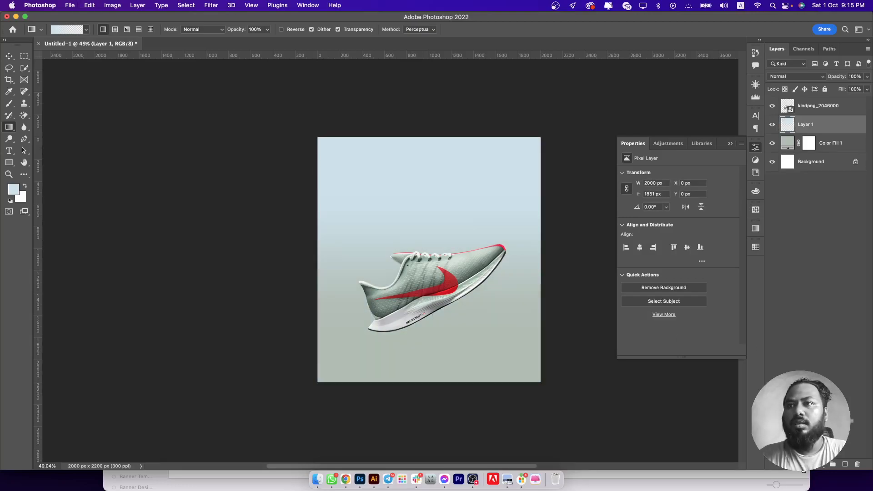
Add a Color Overlay effect to the gradient layer with a grey-green sampled from the shoe
click(799, 465)
click(822, 407)
drag(618, 188, 694, 216)
click(712, 246)
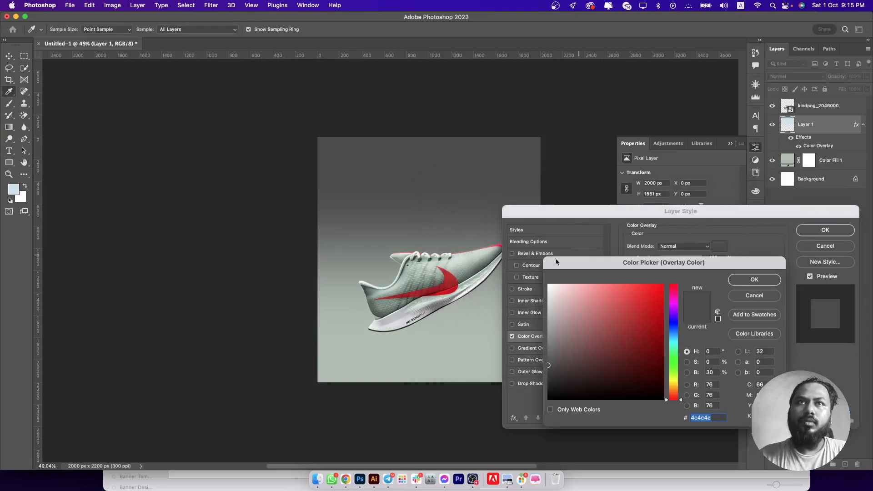
click(403, 270)
click(754, 283)
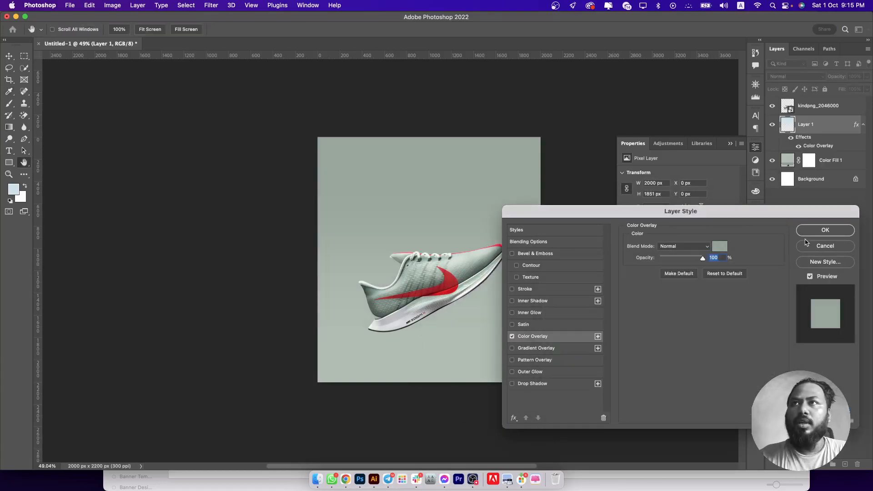
Change the gradient layer's Color Overlay to pale mint green #d9eddf and apply the layer style
click(719, 247)
click(557, 291)
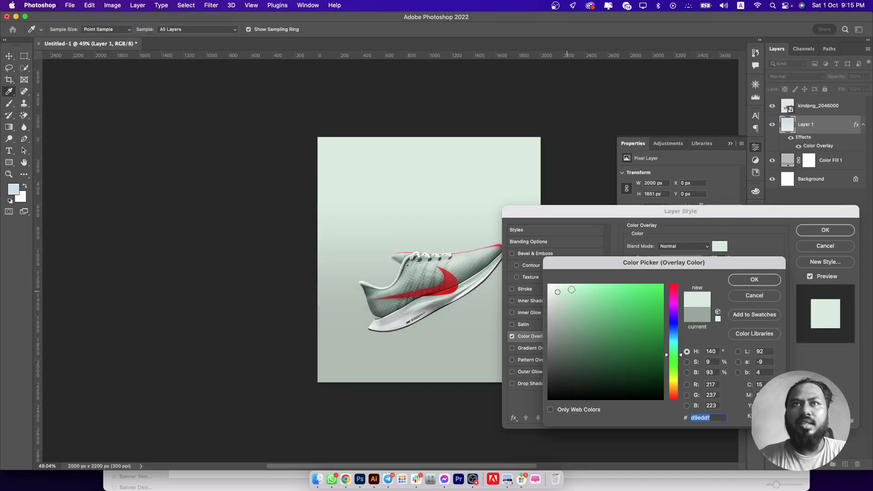
click(740, 279)
click(822, 235)
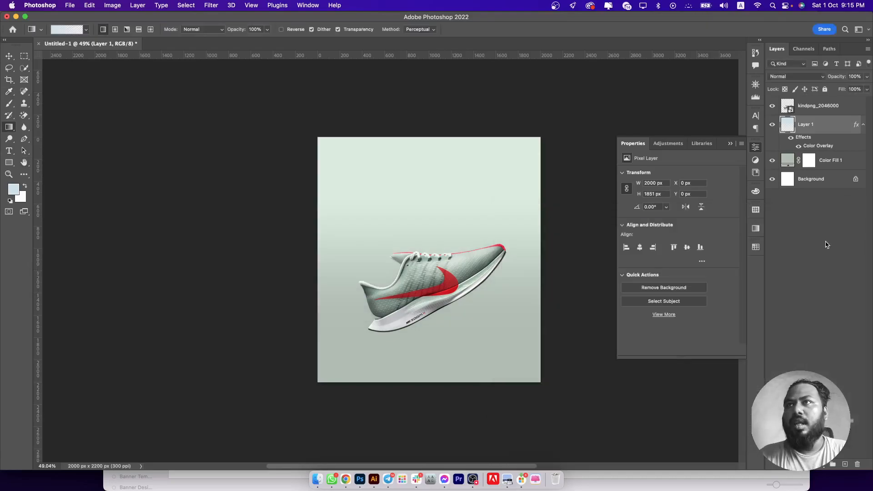
Create a new layer above the gradient layer and set the Brush tool's size to 700
click(846, 464)
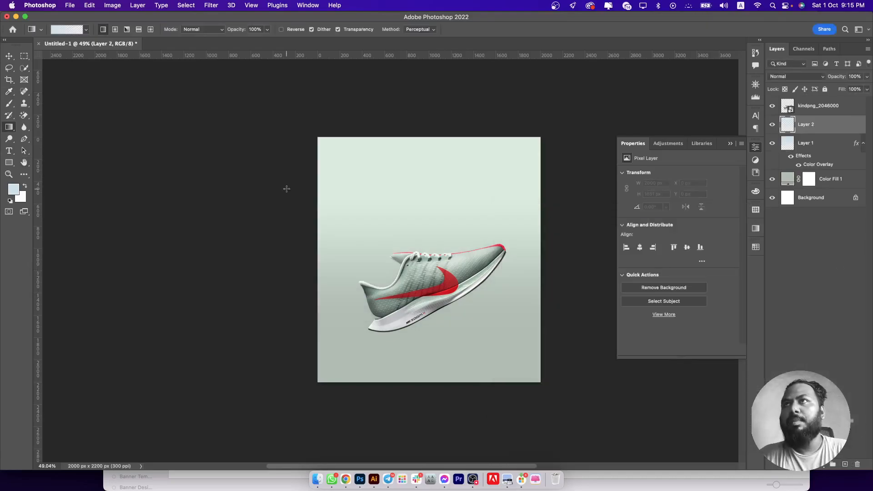
click(9, 103)
key(bracketleft)
key(bracketleft)
key(bracketleft)
key(bracketleft)
key(bracketleft)
key(bracketleft)
key(bracketleft)
key(bracketleft)
key(bracketleft)
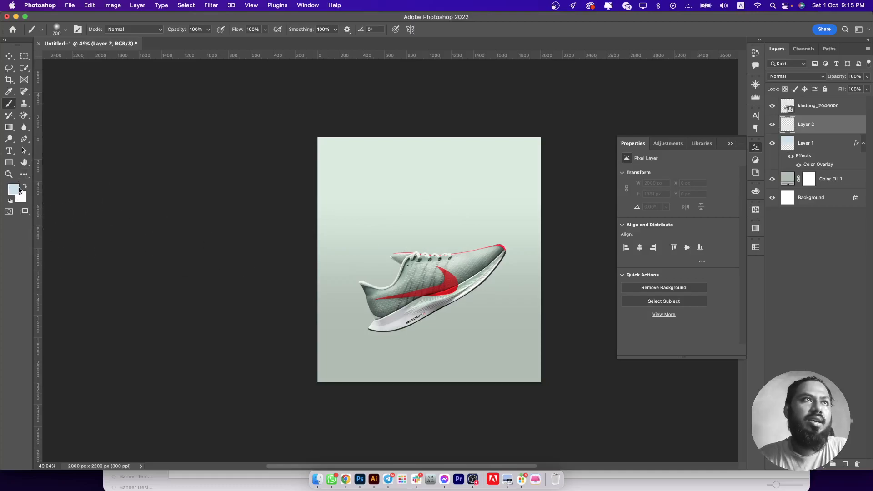
Set the foreground color to near-white #f7f7f7
click(14, 189)
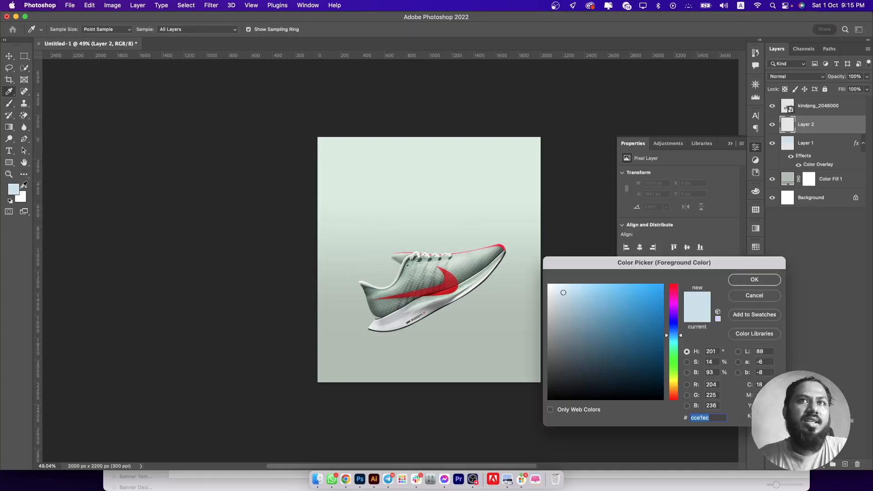
click(452, 251)
drag(555, 286, 542, 287)
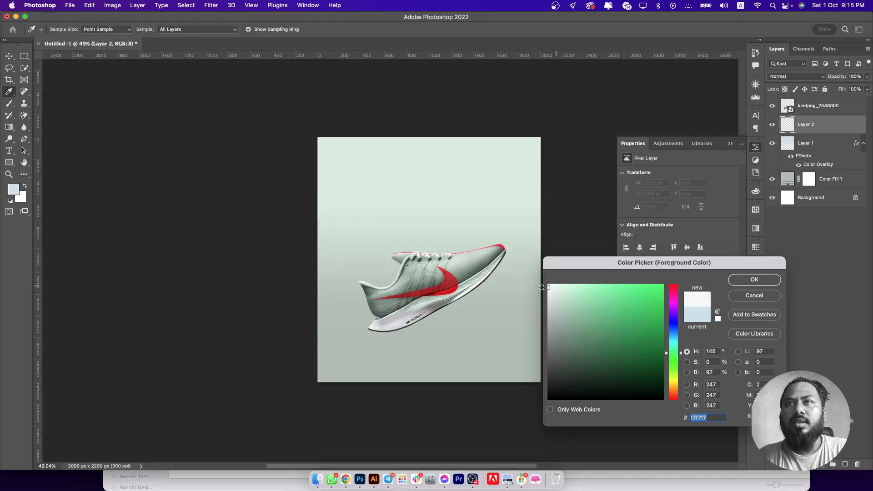
click(767, 282)
Paint soft near-white glow spots behind the shoe at the toe, the heel side and above the laces
click(489, 256)
click(409, 293)
click(429, 245)
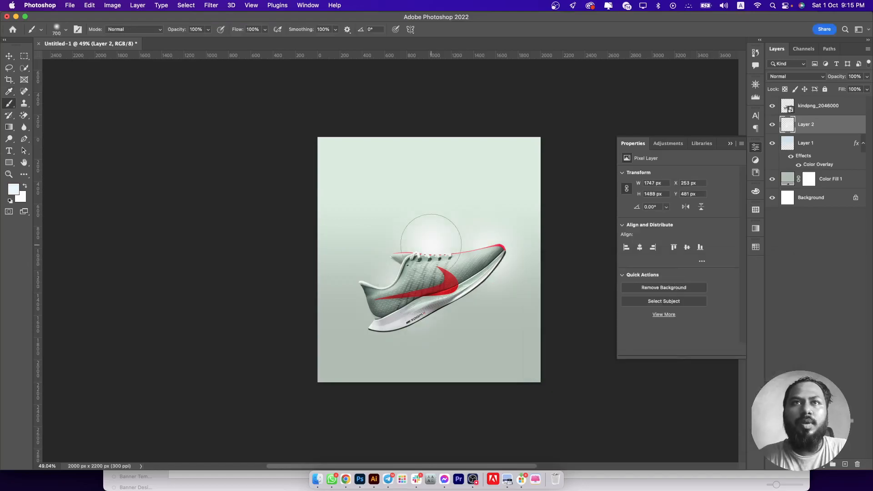
Paint one more soft near-white glow spot beneath the heel end of the shoe's sole
click(398, 322)
key(super+Tab)
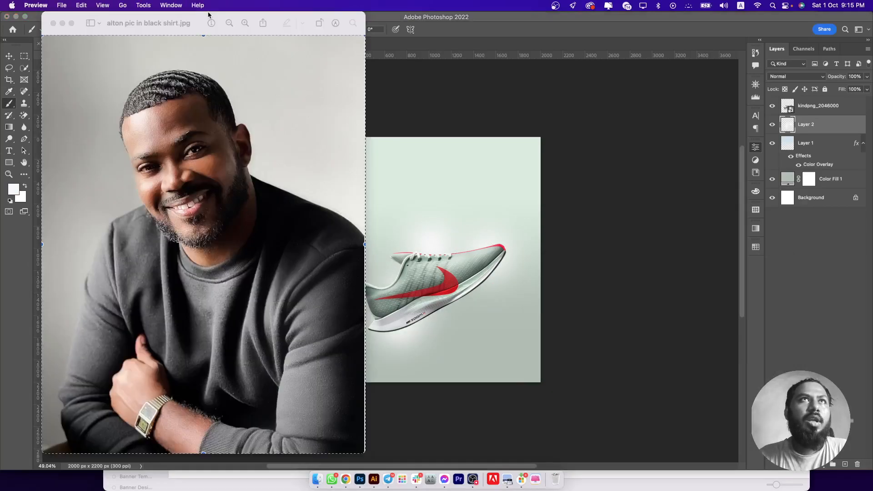
key(super+Tab)
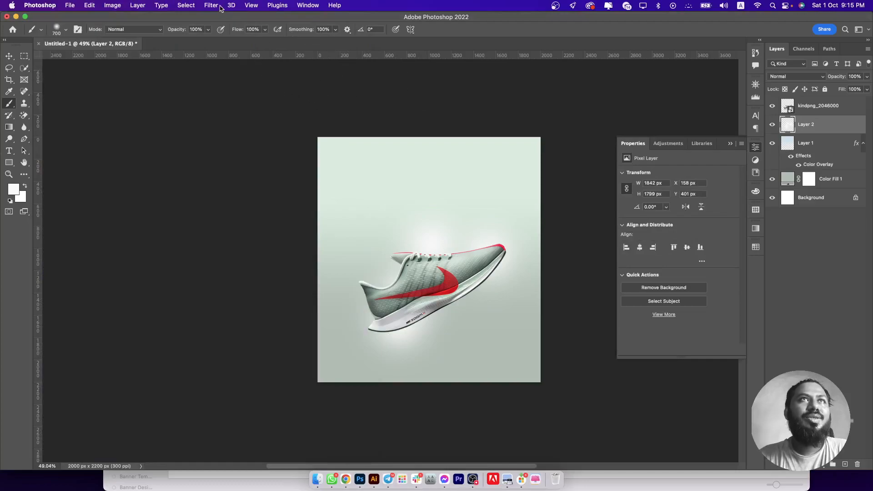
Apply the Add Noise filter to the glow layer with an amount of about 9.5%, uniform and monochromatic
click(212, 5)
click(360, 147)
drag(454, 105, 615, 127)
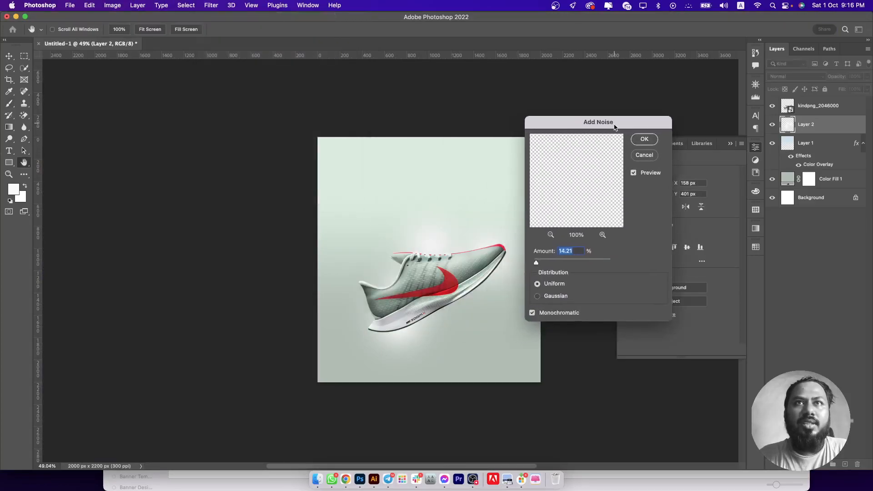
click(543, 264)
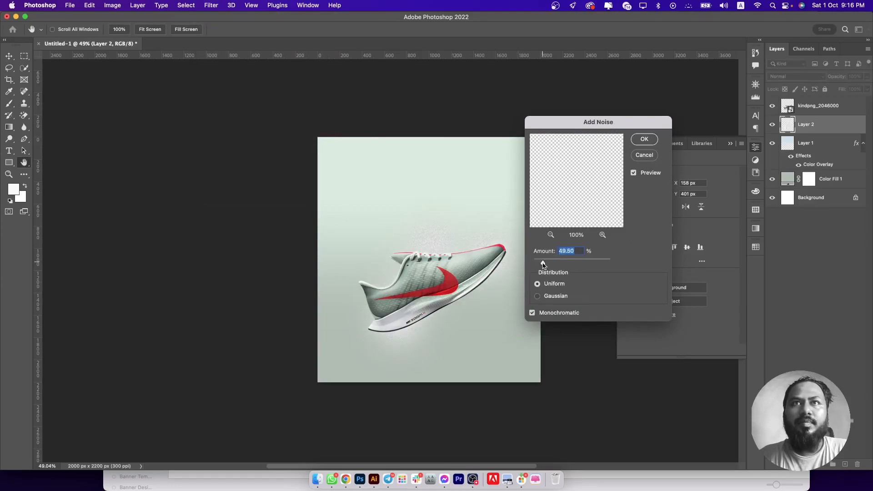
mouse_move(541, 264)
mouse_down()
mouse_move(552, 264)
mouse_move(535, 265)
mouse_up()
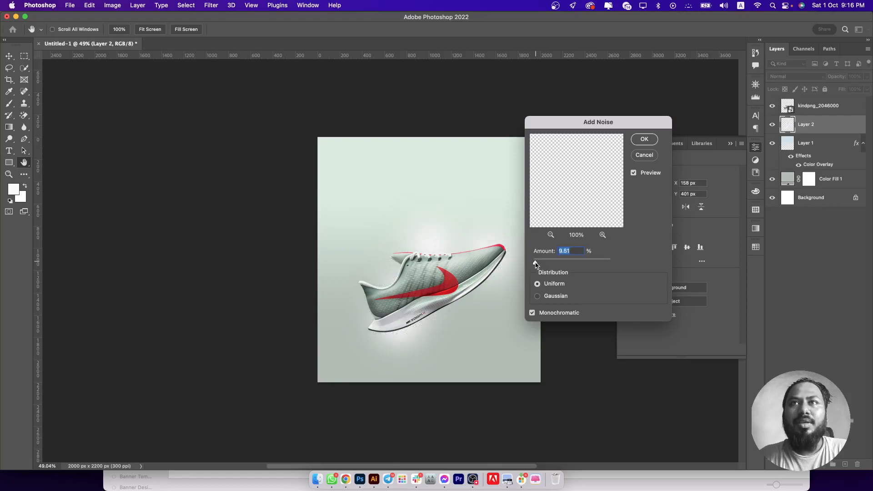
click(644, 139)
Add a Drop Shadow effect to the shoe layer and change its color to black
scroll(424, 318, up, 1)
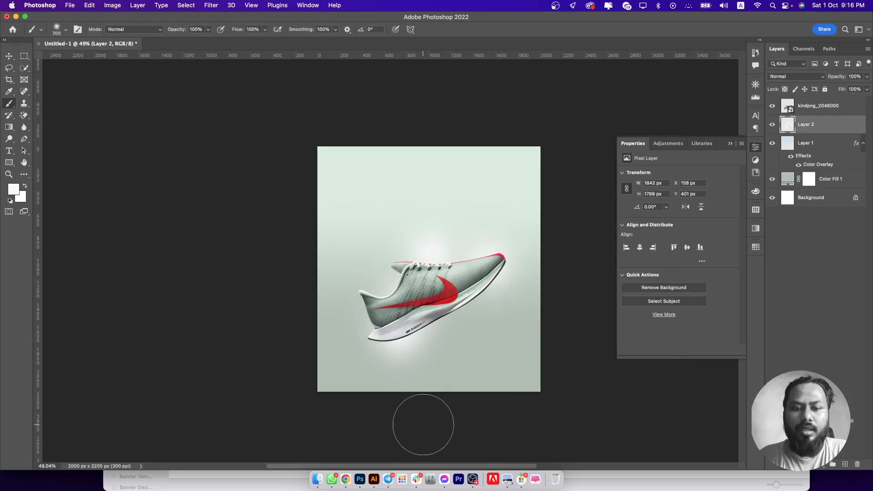
click(816, 109)
click(796, 464)
click(807, 451)
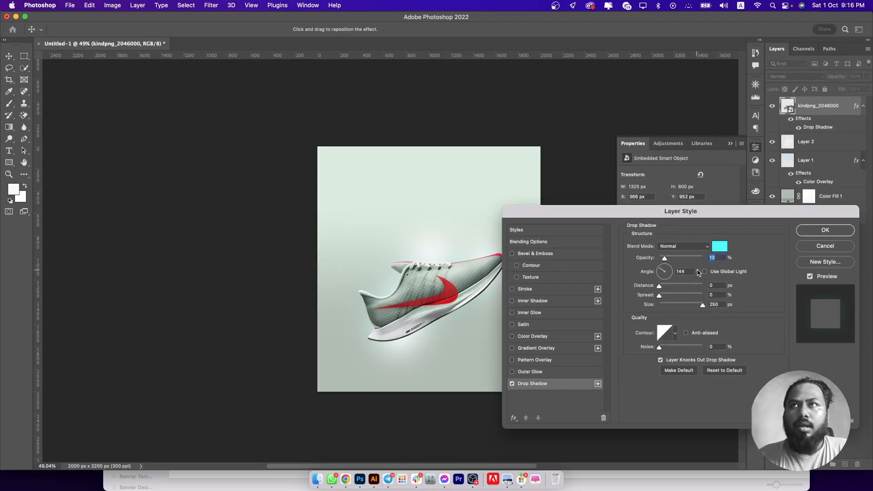
click(719, 246)
click(549, 399)
click(754, 278)
Set the shoe's drop shadow to 38% opacity, 120° angle and 152 px size, and offset it well away from the shoe
drag(686, 287, 675, 260)
mouse_move(703, 304)
mouse_down()
mouse_move(675, 308)
mouse_move(687, 305)
mouse_up()
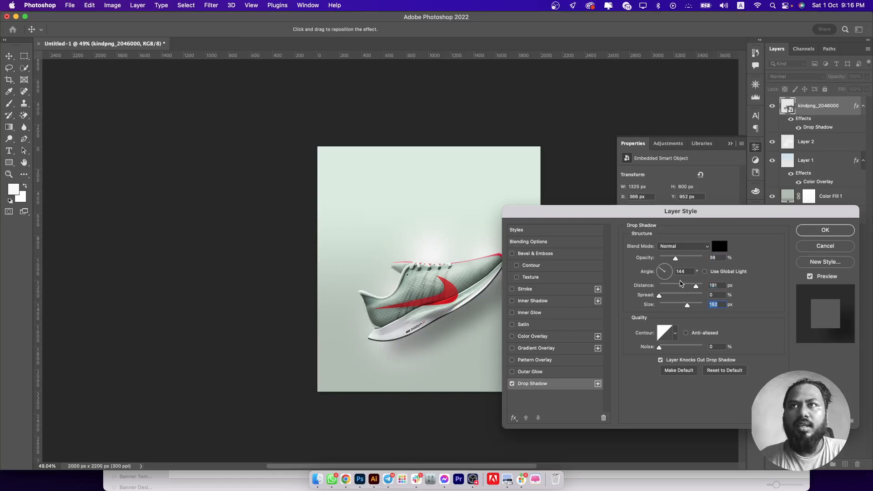
click(661, 266)
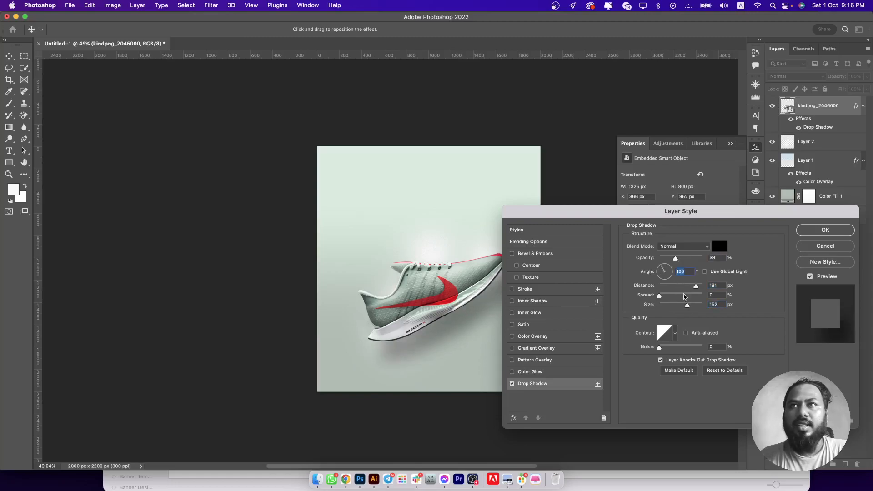
mouse_move(695, 286)
mouse_down()
mouse_move(688, 287)
mouse_move(698, 288)
mouse_up()
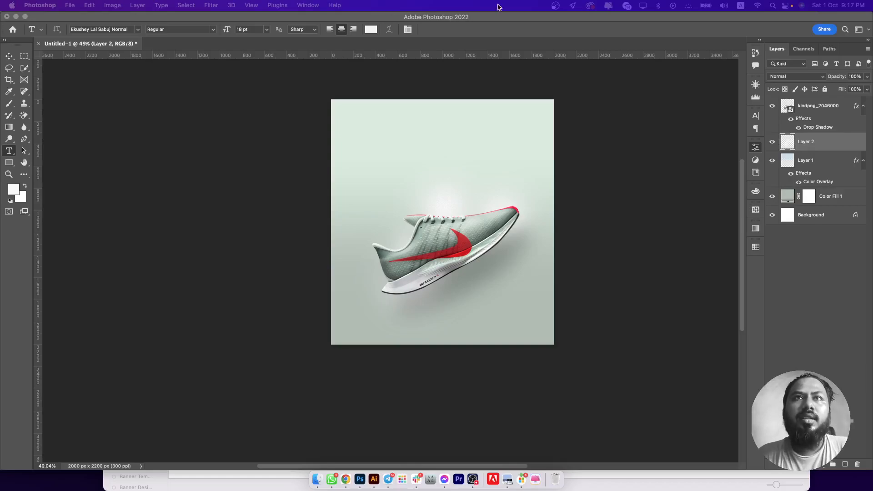
Add the text NEW ARRIVAL above the shoe and set its font to TacticSans-Blk
click(438, 154)
click(438, 146)
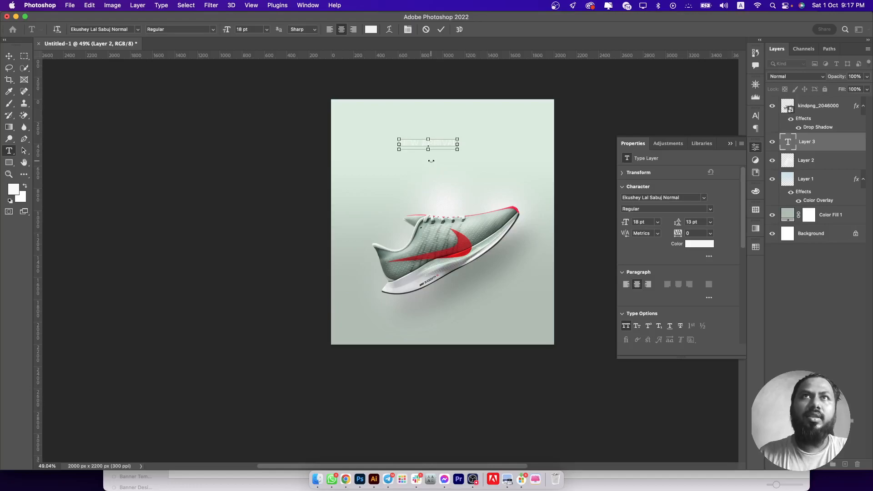
click(135, 33)
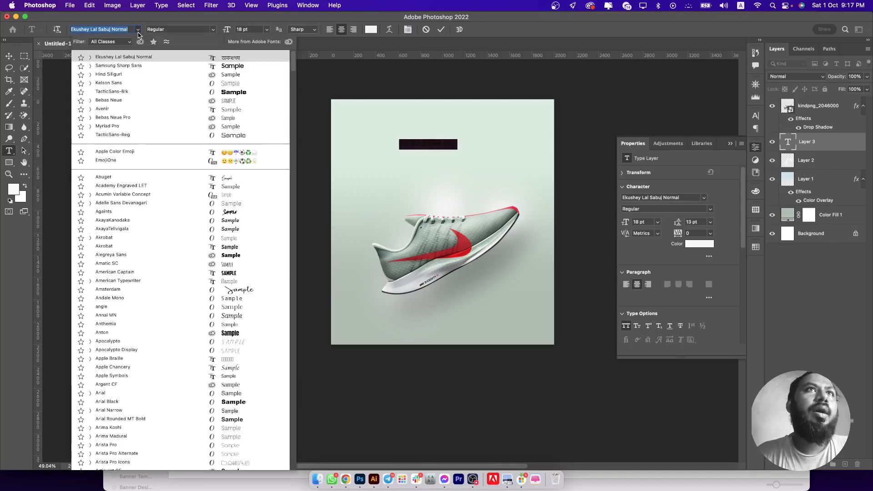
click(164, 95)
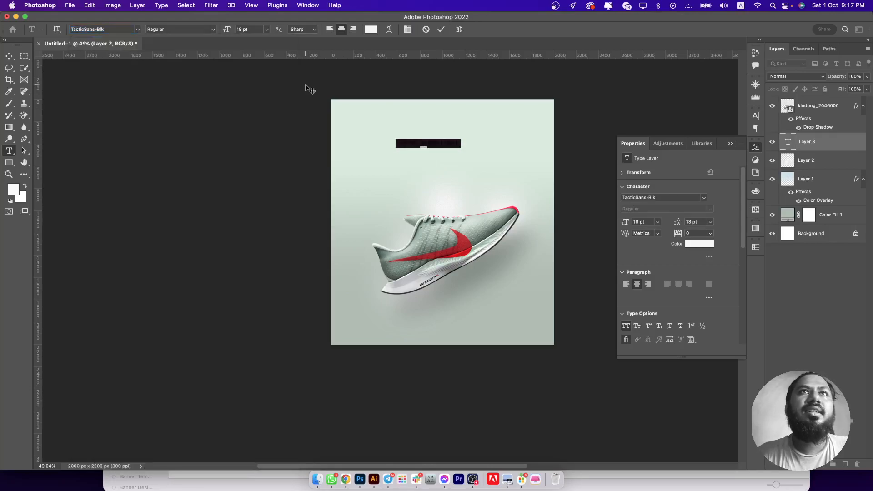
Change the NEW ARRIVAL text color to dark green #2a332e
click(371, 29)
click(452, 244)
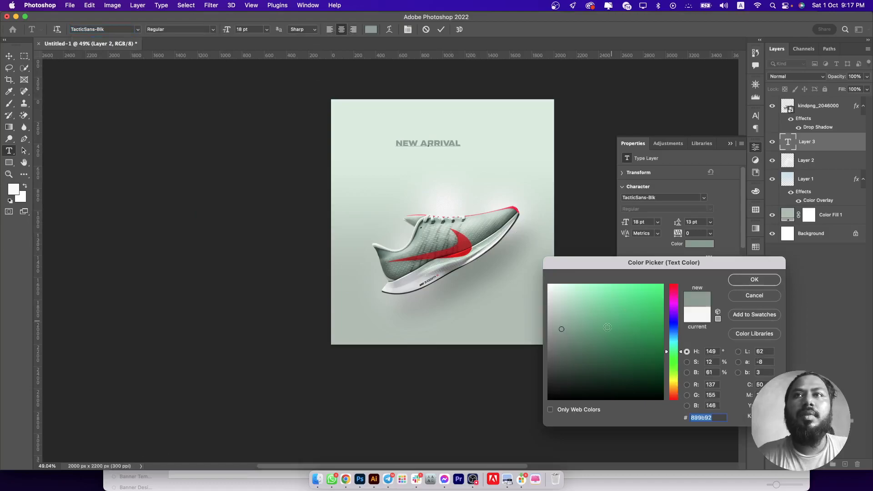
click(568, 374)
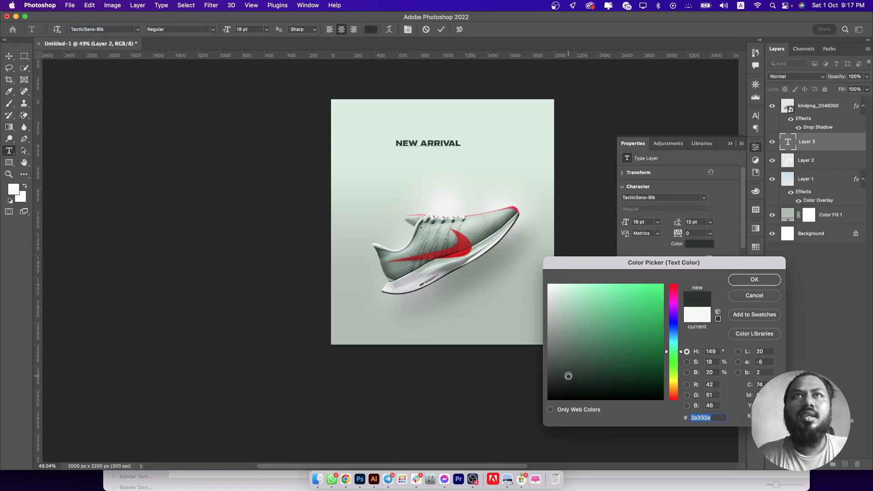
click(746, 280)
click(8, 55)
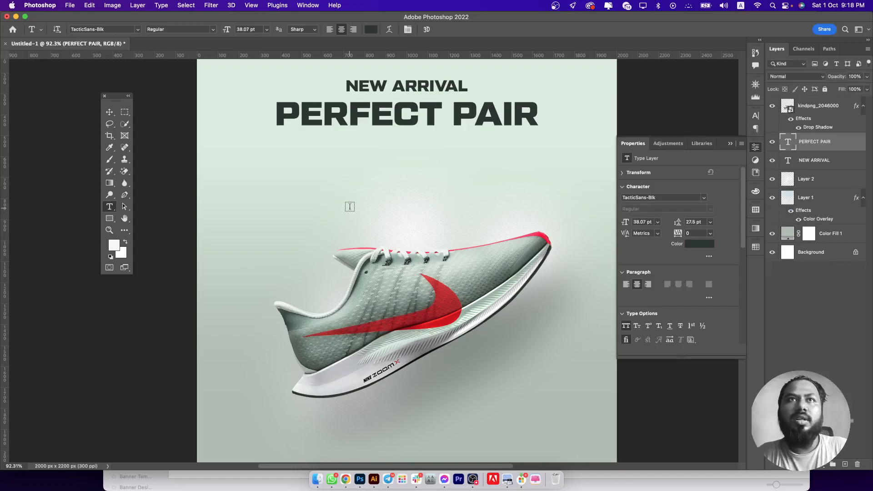
Add a new text layer reading ZOOM above the shoe's heel
click(349, 203)
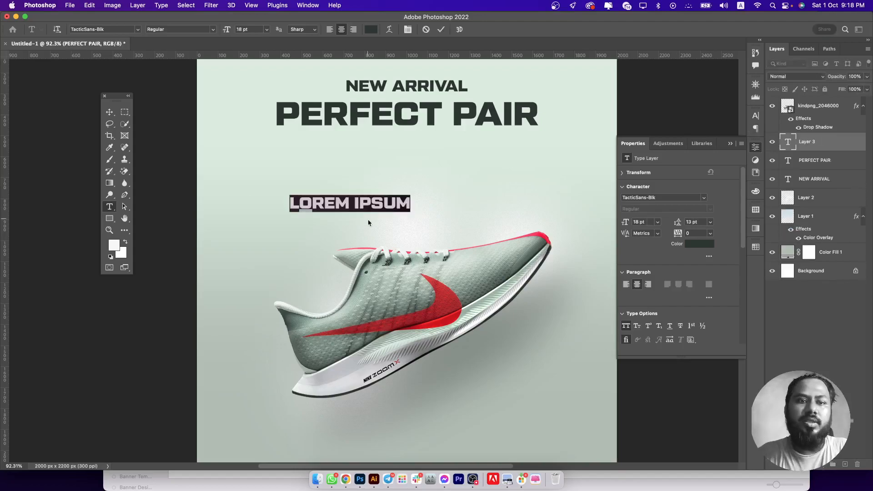
text(ZOOM)
click(109, 112)
Scale the ZOOM text up to about 125 pt, place it behind the shoe's upper part and center it horizontally
key(super+t)
drag(378, 210, 604, 312)
drag(518, 255, 464, 304)
drag(550, 297, 587, 297)
key(Return)
drag(527, 305, 529, 265)
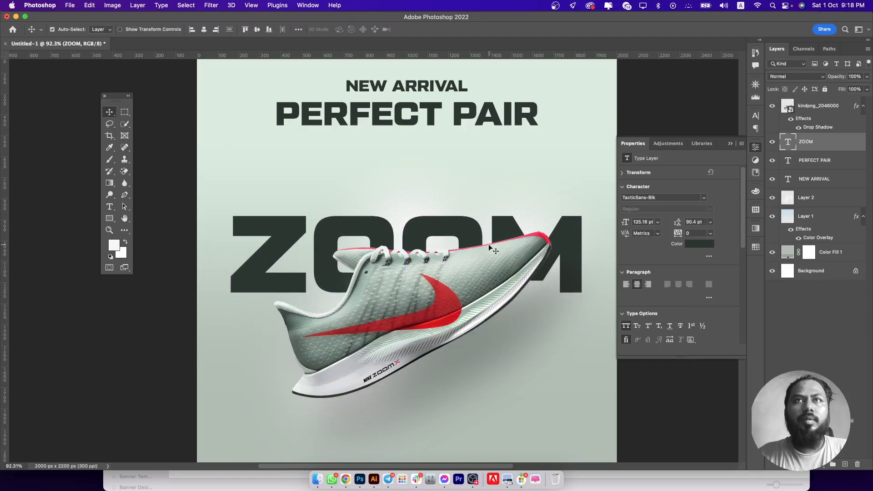
click(204, 29)
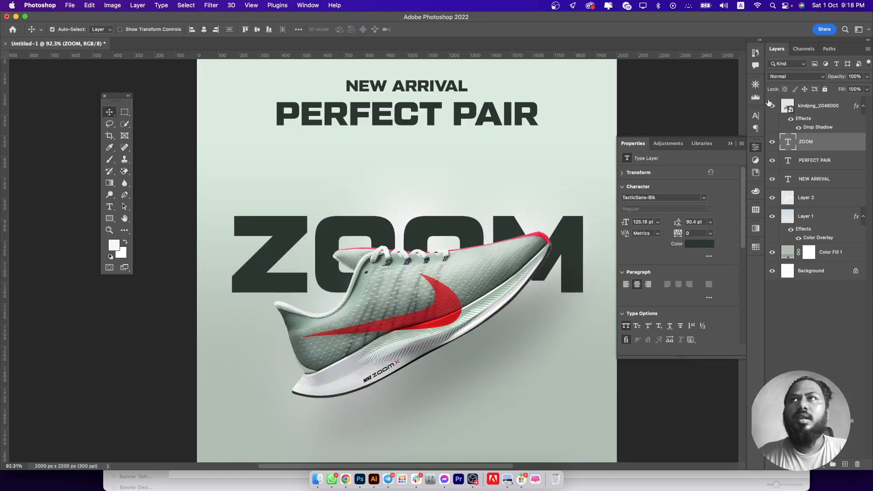
Reduce the ZOOM layer's fill to 0% and add a Stroke effect in the headline's dark green #2c3631
click(867, 90)
drag(846, 100, 821, 100)
double_click(837, 142)
click(524, 289)
click(654, 313)
click(438, 106)
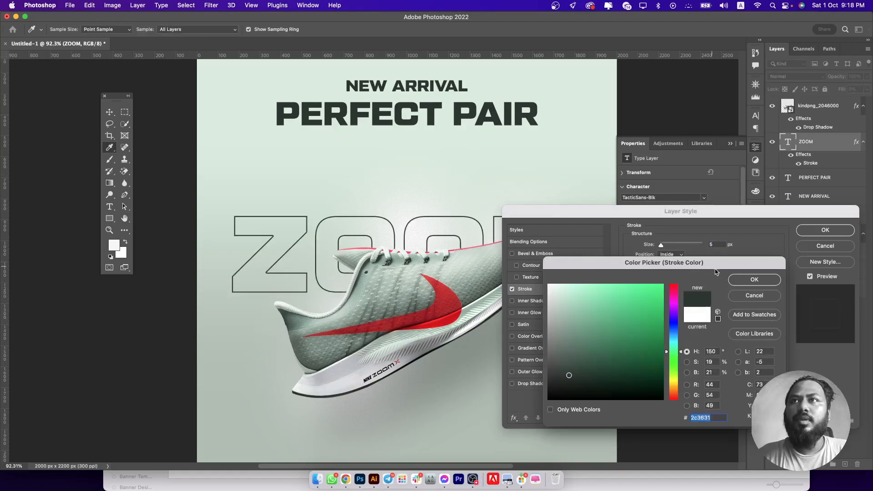
click(755, 280)
Set the ZOOM stroke's size to 2 px at 100% opacity and apply the layer style
click(715, 245)
key(Down)
key(Down)
key(Down)
drag(672, 275, 744, 274)
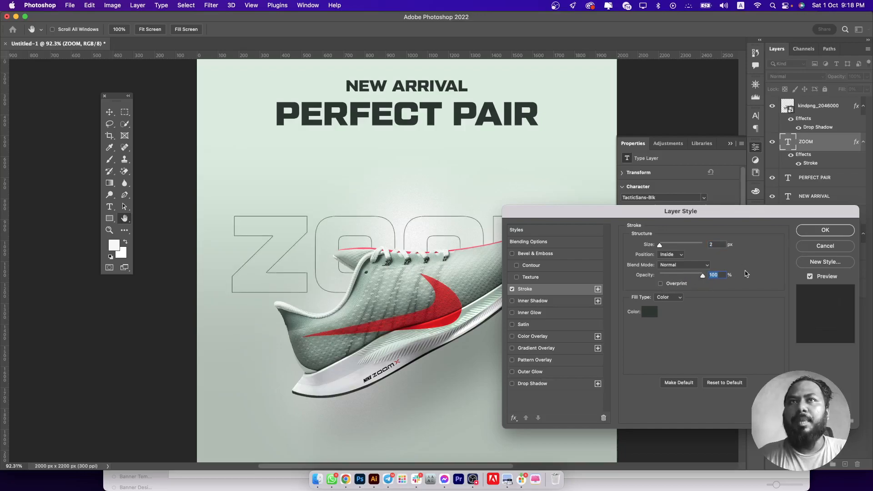
click(819, 245)
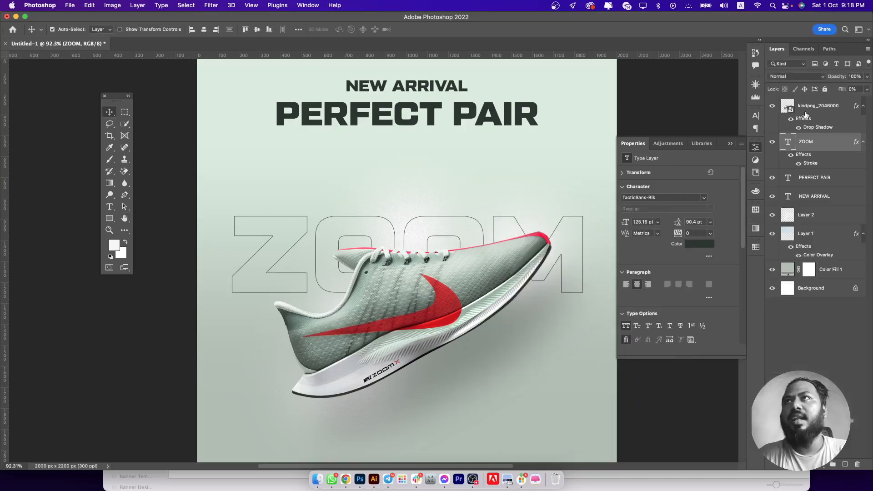
Lower the outlined ZOOM text layer's opacity to 80%
click(867, 76)
text(80)
key(Return)
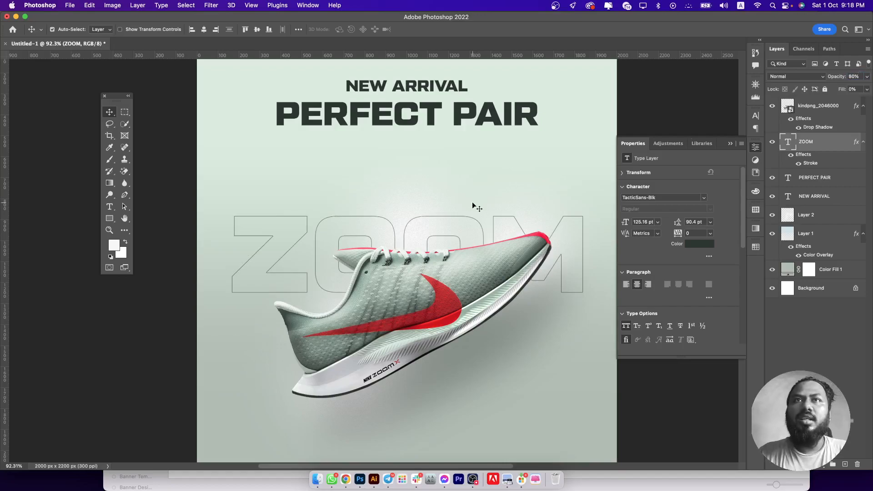
Convert the ZOOM text layer to a smart object and add a layer mask to it
click(478, 220)
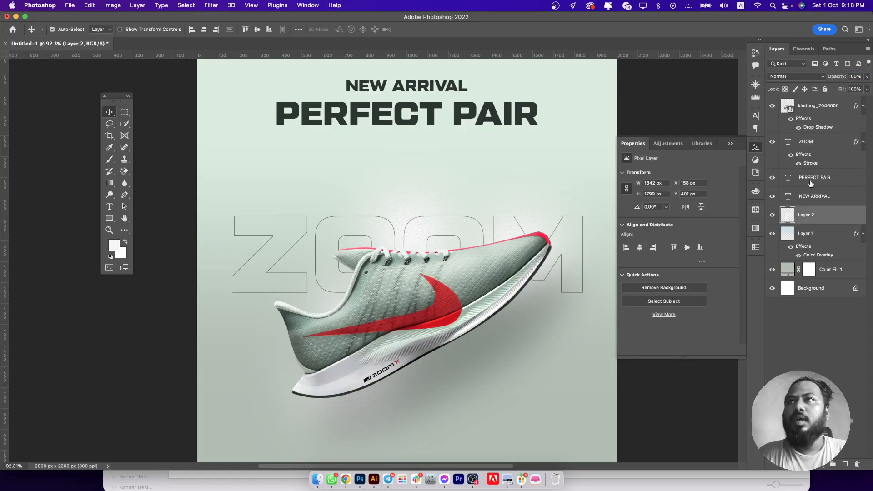
click(809, 152)
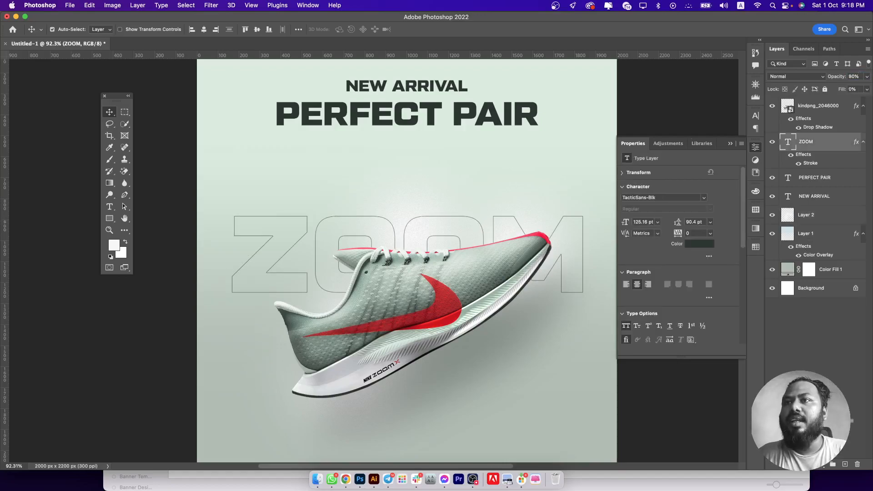
right_click(825, 146)
click(781, 280)
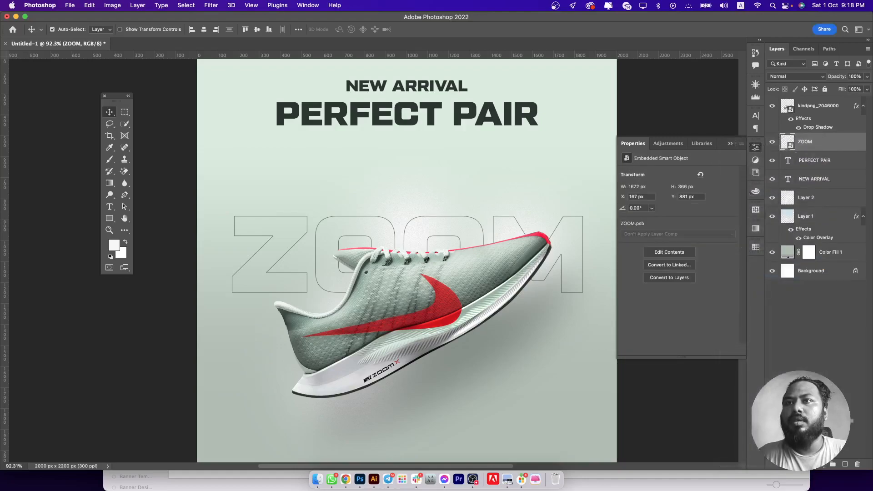
click(808, 463)
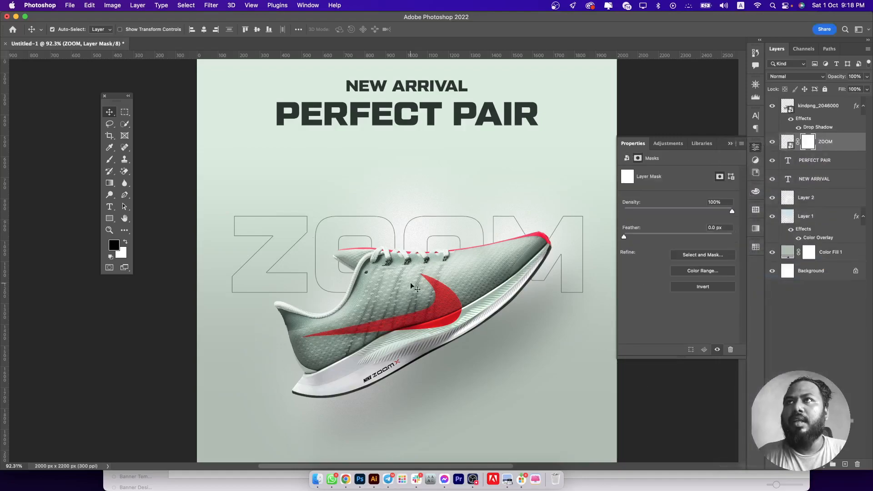
Apply a black-to-white gradient to the ZOOM layer's mask so the bottom of the outlined letters fades out
click(109, 182)
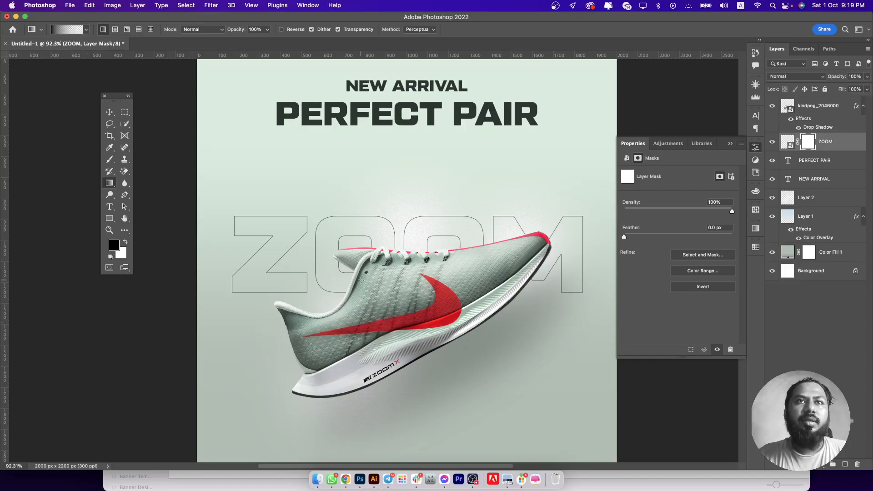
drag(354, 231, 355, 230)
drag(380, 346, 344, 256)
key(super+z)
key(super+z)
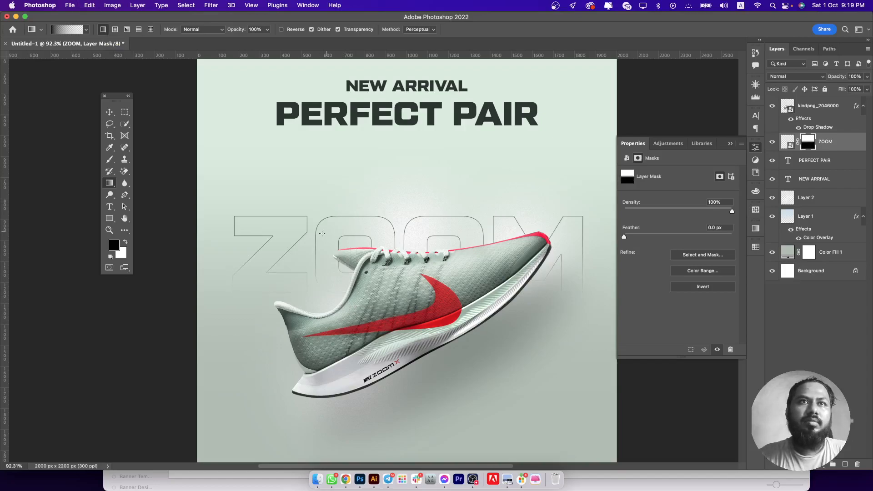
Turn off the Move tool's Auto-Select and place a duplicate of the faded ZOOM outline directly below the original, at Y 1275 px
click(110, 112)
drag(341, 229, 341, 263)
key(super+z)
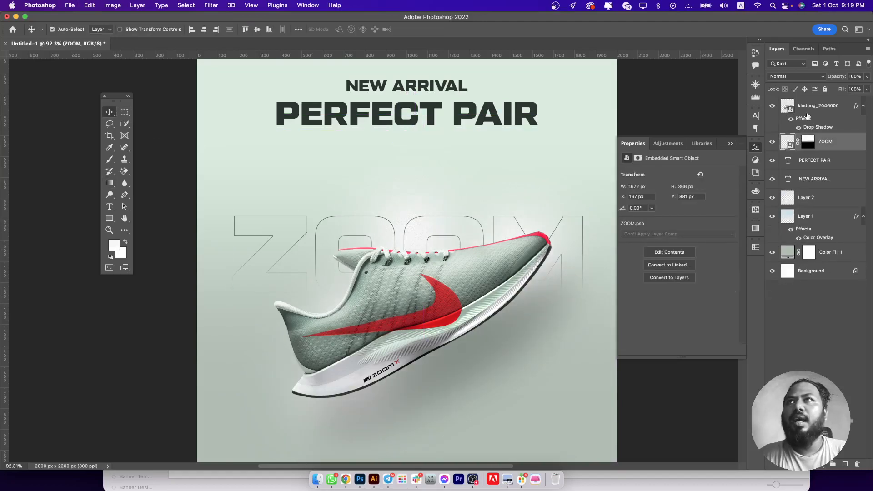
click(77, 31)
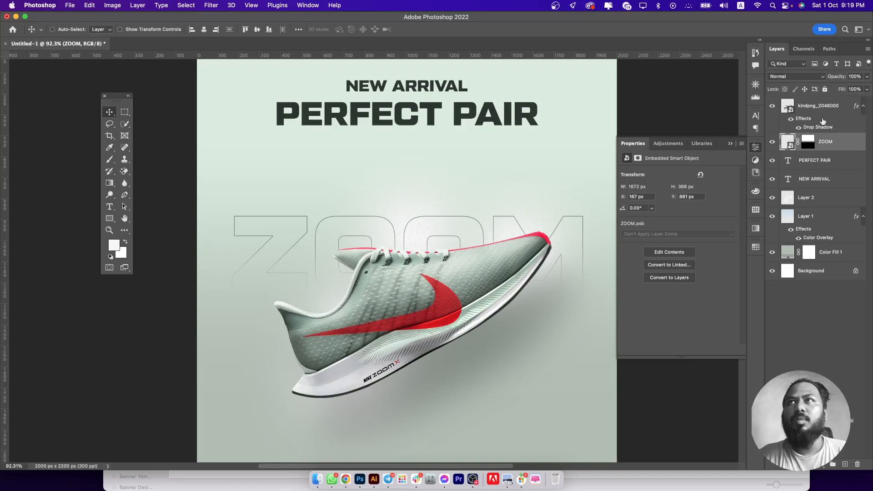
drag(425, 240, 426, 307)
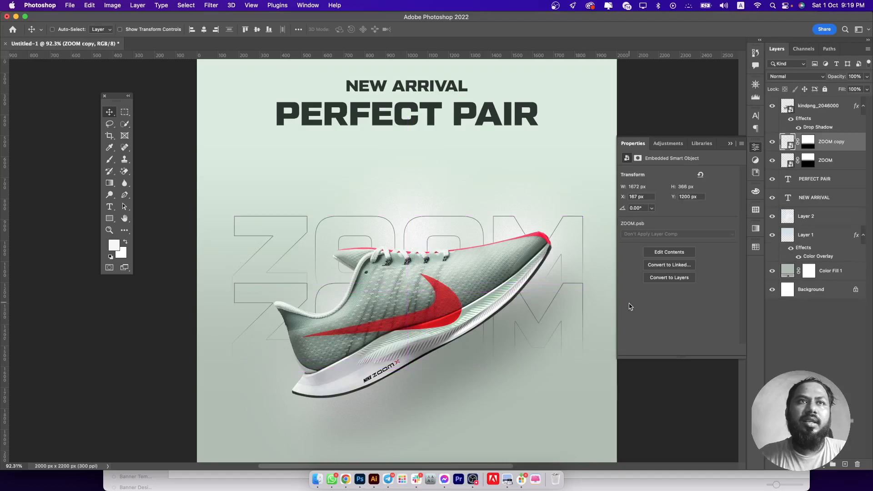
drag(325, 297, 324, 313)
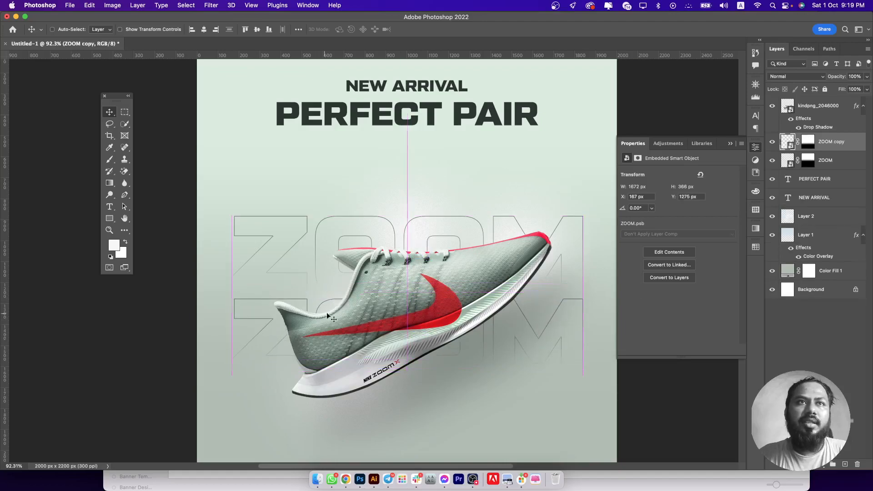
Set the opacity of the original, upper ZOOM smart object to 80%
click(839, 162)
key(super+a)
text(10)
key(BackSpace)
key(BackSpace)
text(8)
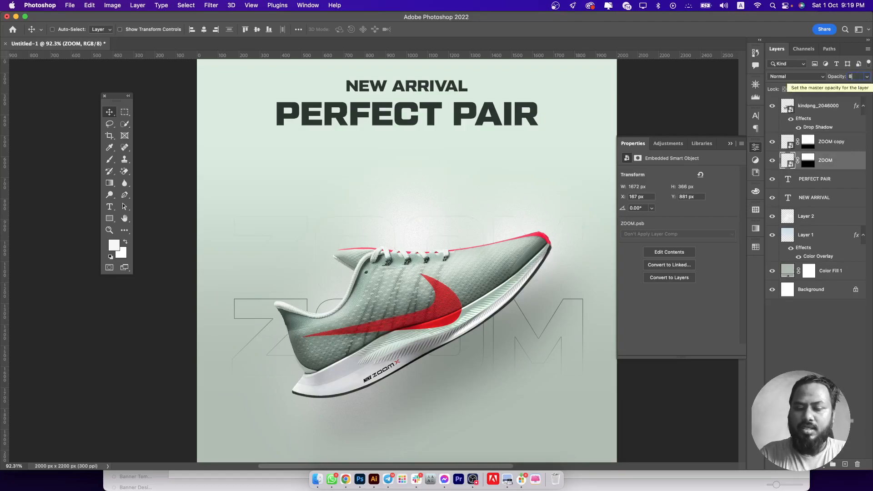
text(0)
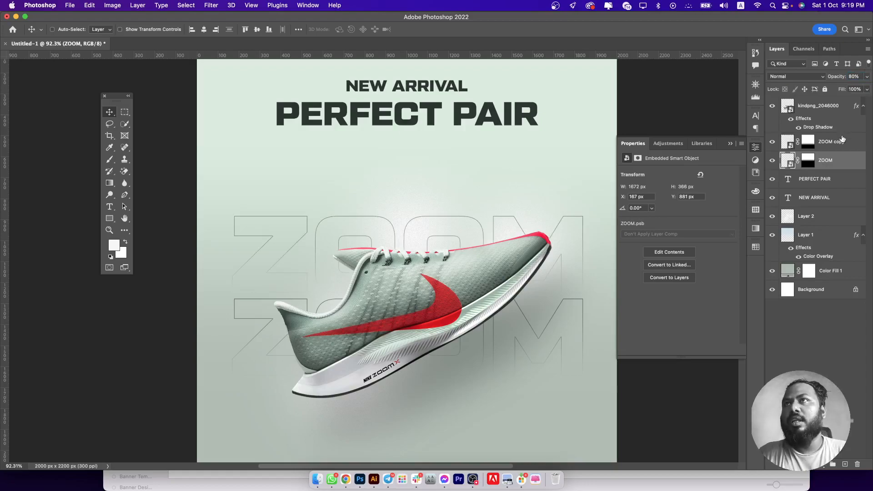
Set the opacity of the lower ZOOM copy to 50%
click(842, 140)
click(855, 76)
text(50)
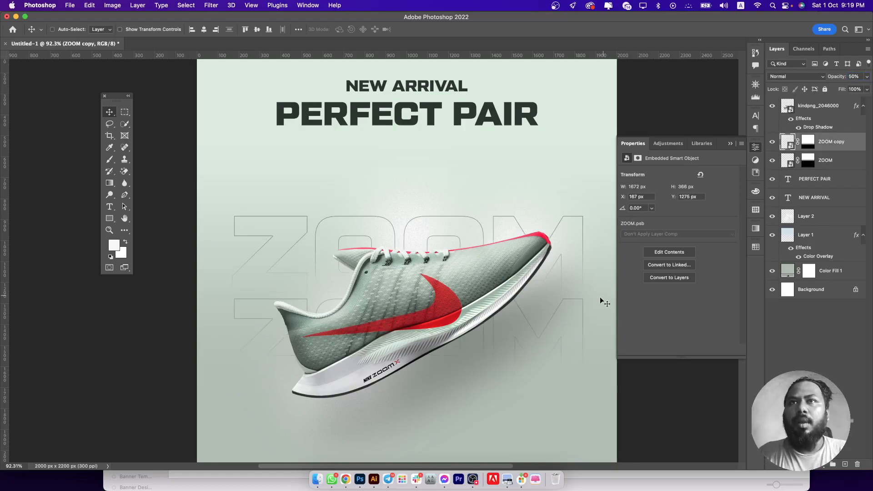
Place a third faded ZOOM outline directly below the second, at Y 1650 px, and set its opacity to 20%
drag(565, 304, 557, 380)
click(863, 78)
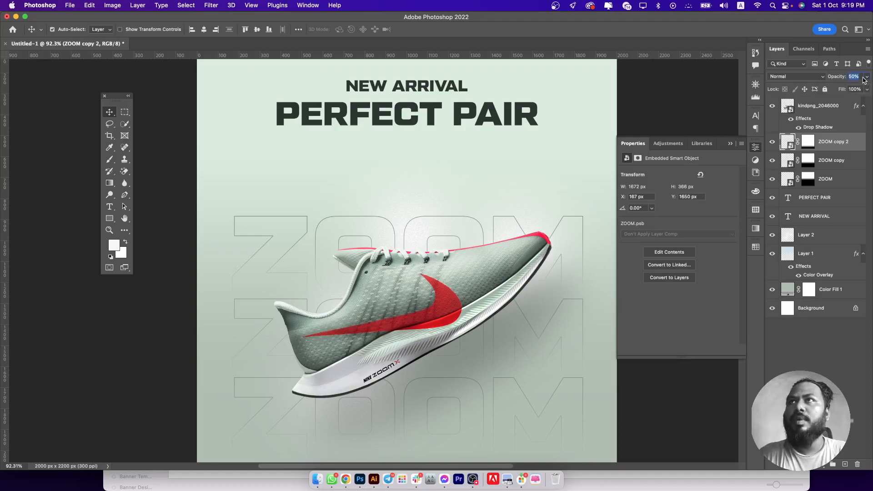
text(20)
key(Return)
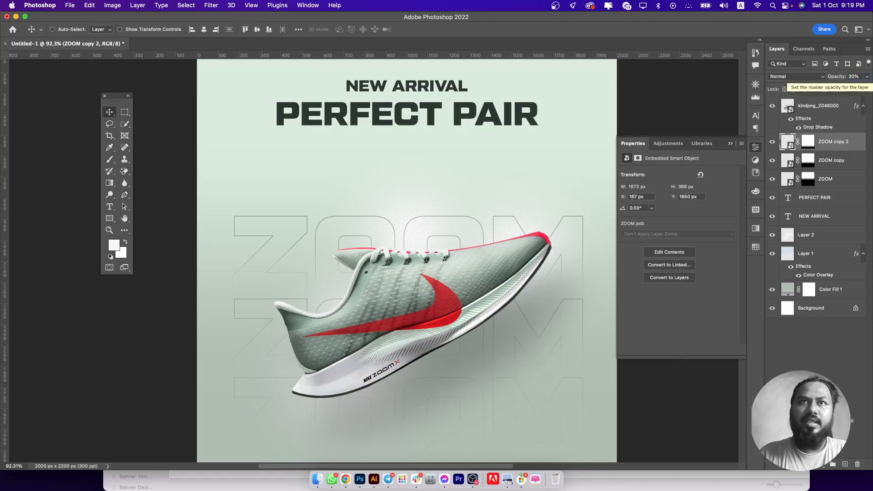
Distribute the three ZOOM outline layers evenly by their vertical centers
shift+click(819, 184)
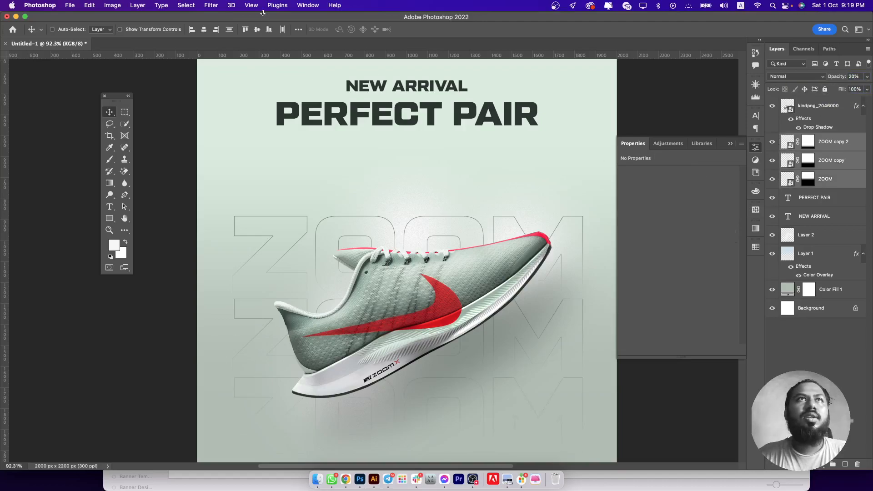
click(298, 29)
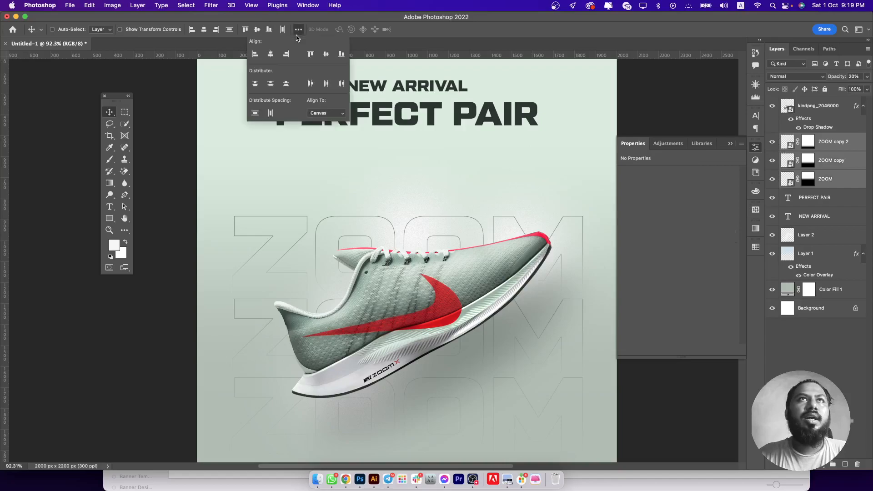
click(271, 83)
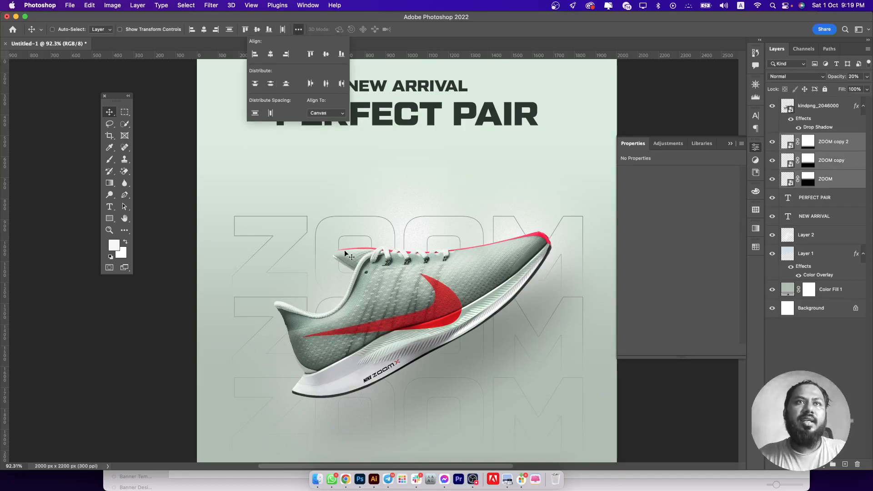
click(322, 298)
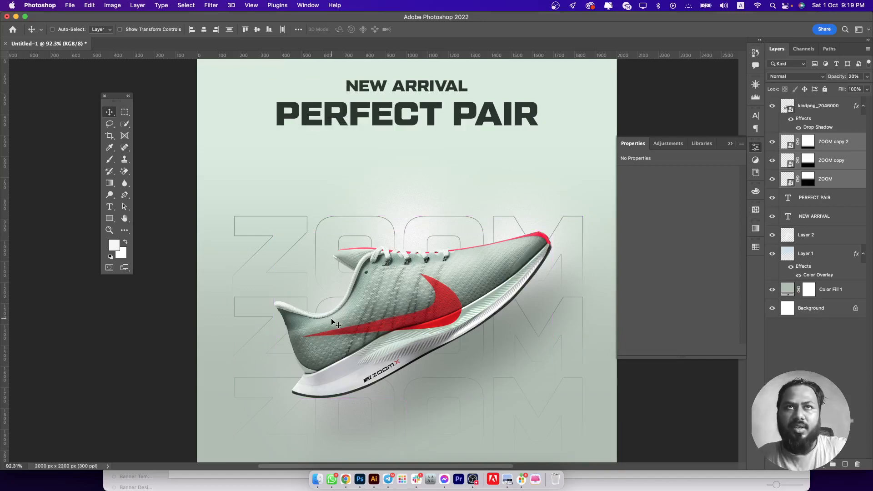
Group the three ZOOM layers and scale the group down slightly behind the shoe
key(super+g)
key(super+t)
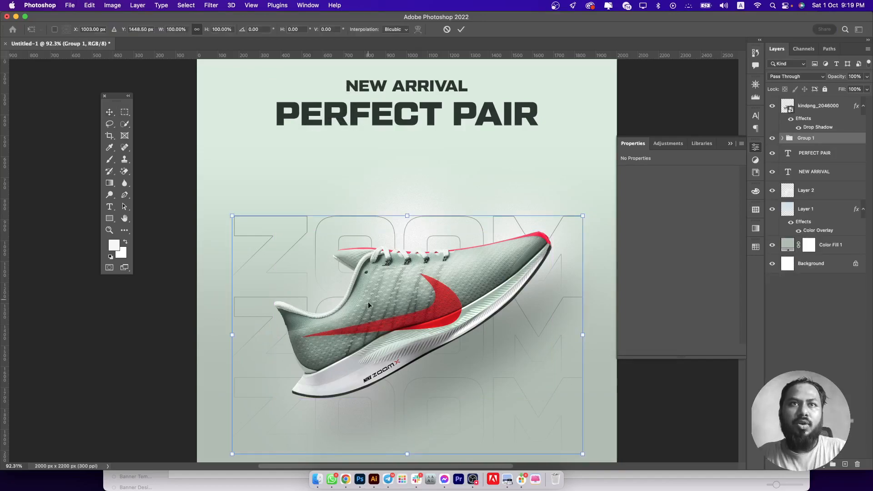
drag(400, 210, 402, 230)
key(Return)
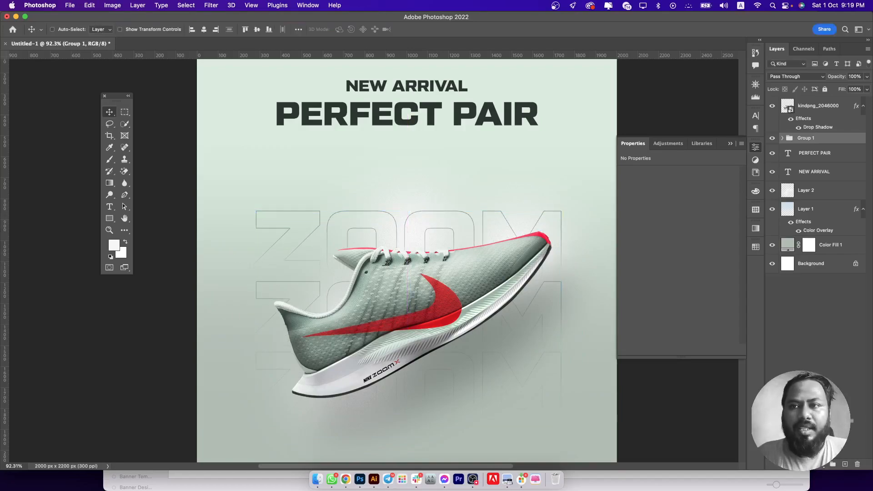
key(super+Tab)
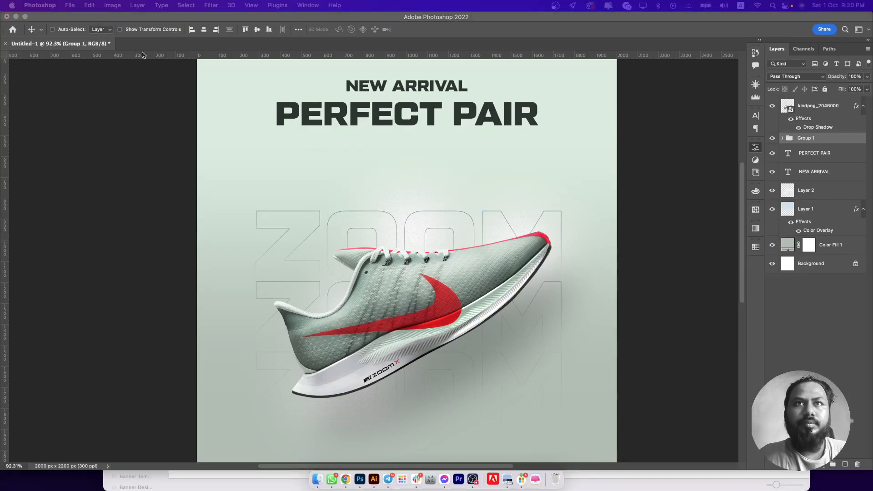
click(171, 108)
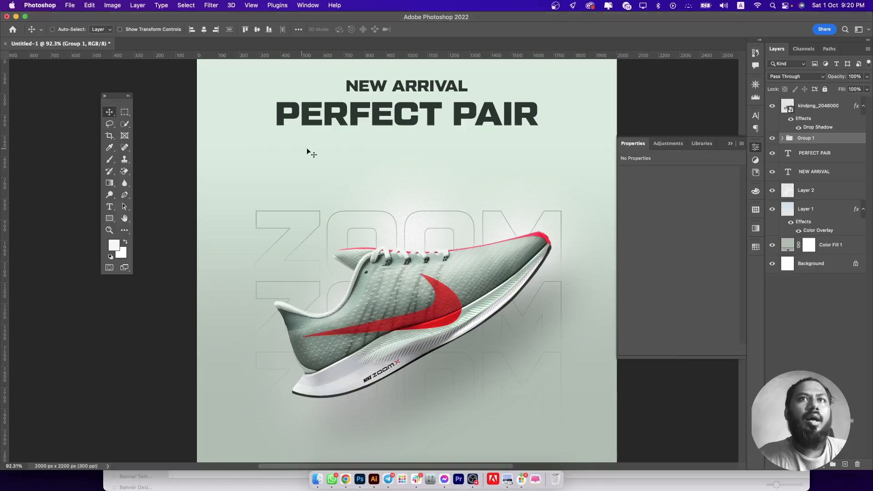
Add the text NIKE with one letter per line in the empty area below the PERFECT PAIR headline
click(110, 207)
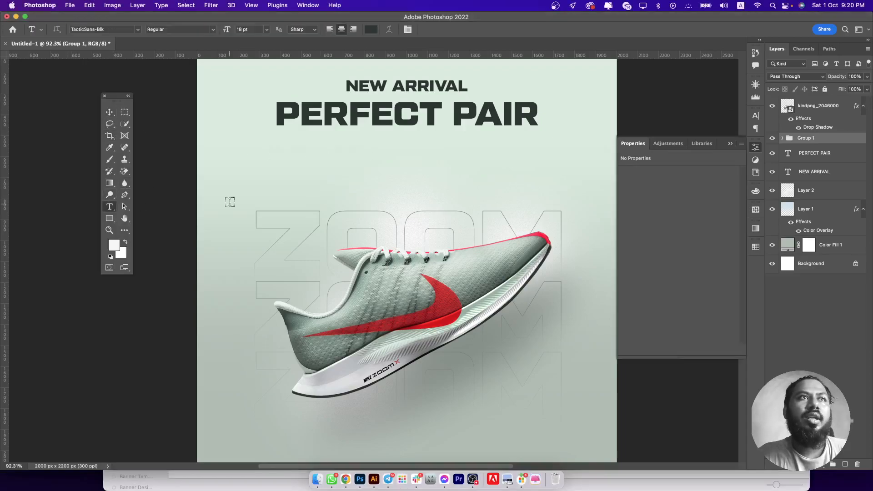
click(339, 174)
text(N)
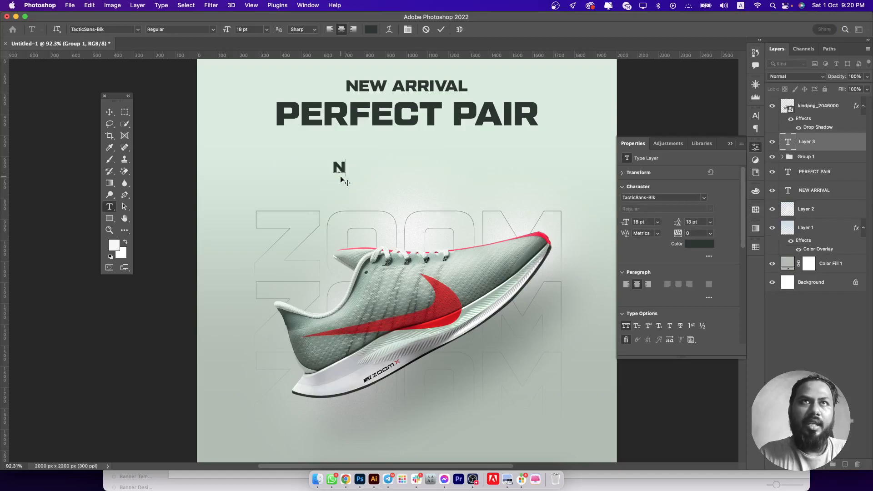
key(Return)
text(I)
text(L)
key(BackSpace)
text(K)
key(Return)
text(E)
Set the leading of the stacked NIKE text to 19 pt and left-align its letters
key(ctrl+a)
click(687, 221)
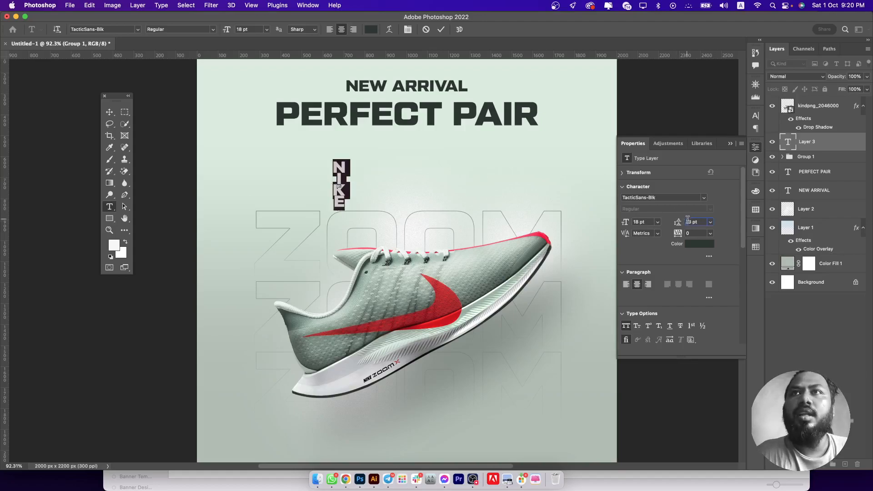
key(Up)
key(Up)
key(Up)
key(Up)
key(Up)
key(Up)
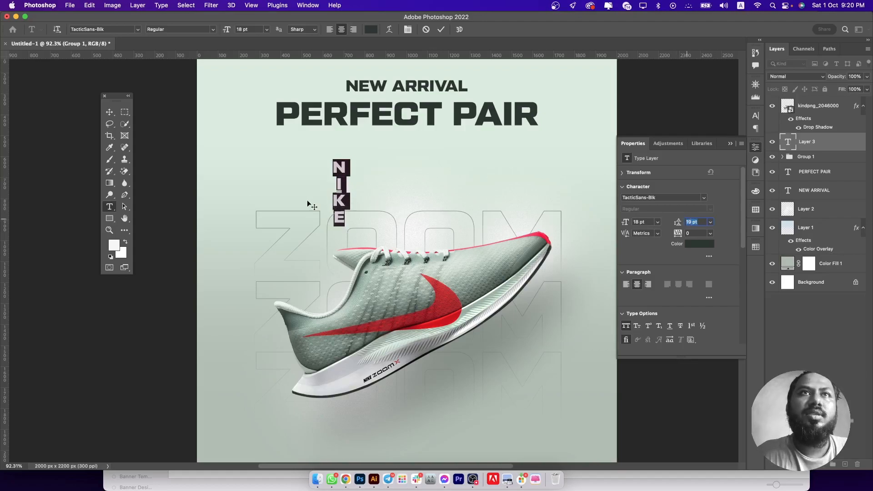
click(330, 30)
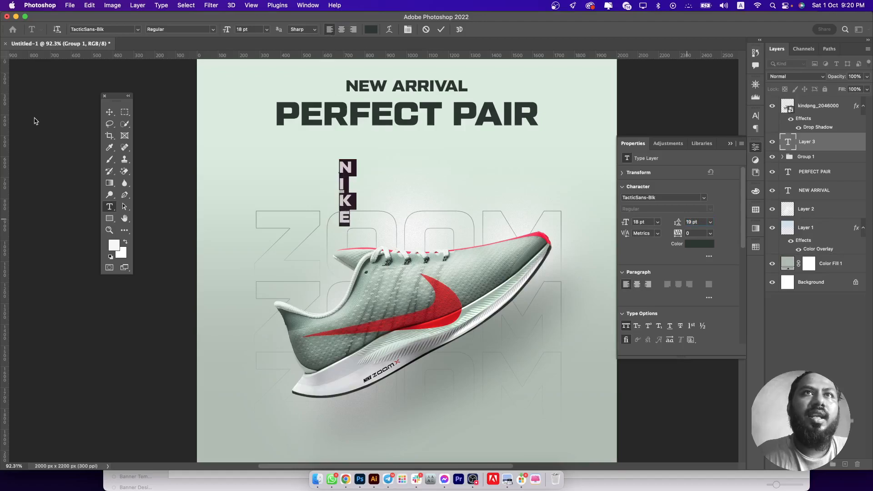
Try the stacked NIKE text at the poster's right edge beside the shoe, and delete it
click(112, 113)
drag(352, 173, 599, 350)
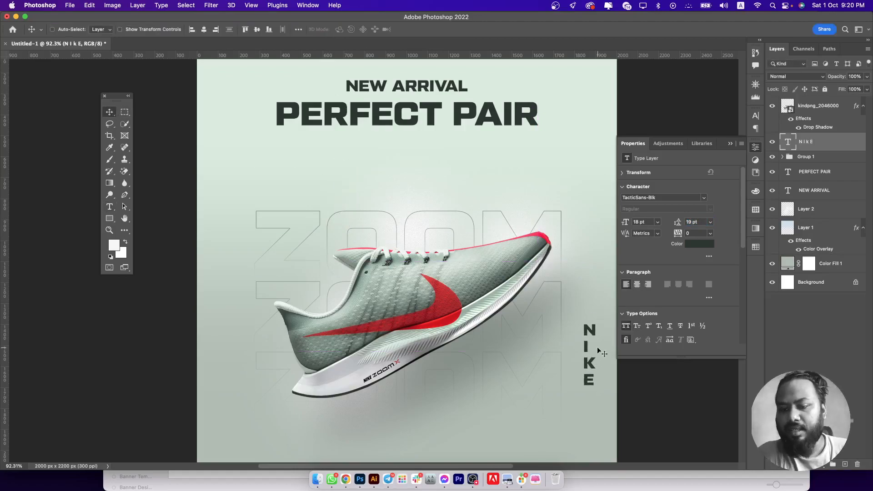
key(BackSpace)
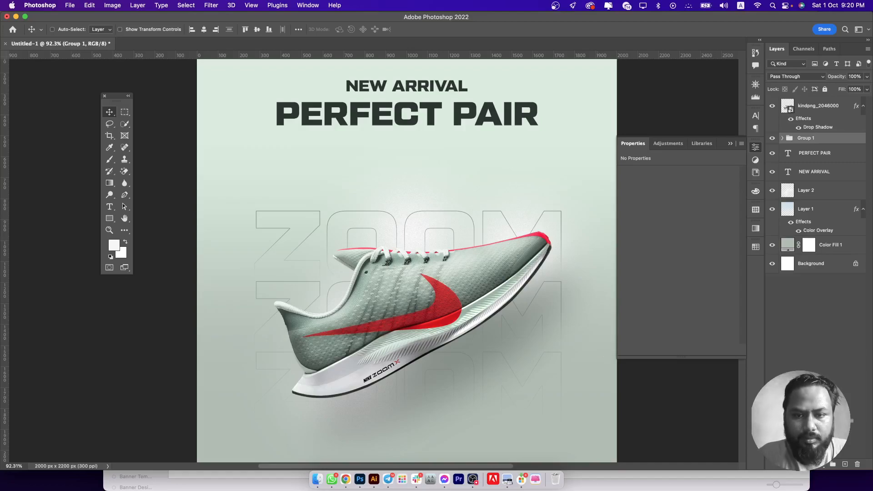
key(super+Tab)
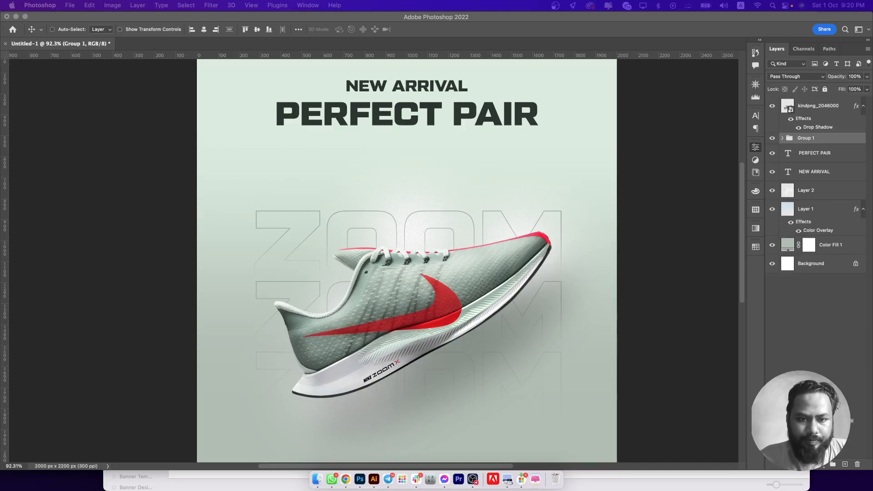
click(411, 197)
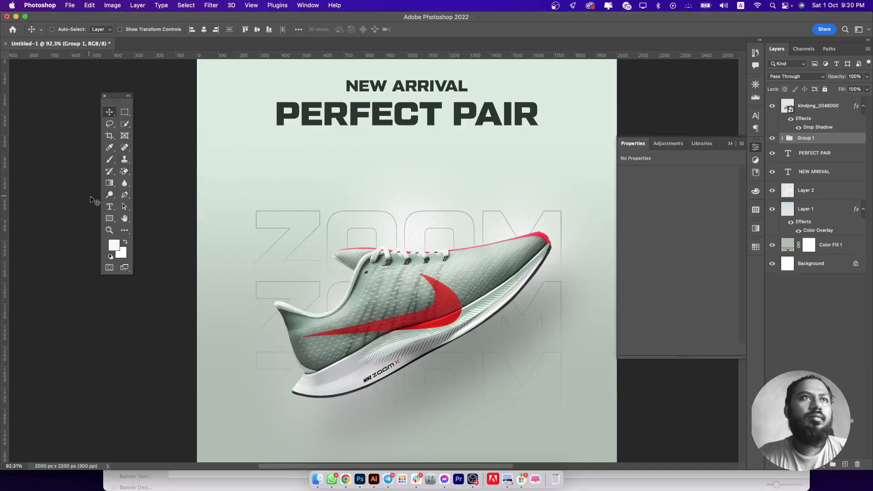
Add the text SNEAKERS between the PERFECT PAIR headline and the ZOOM lettering
click(109, 206)
click(391, 181)
text(SNEAKERS)
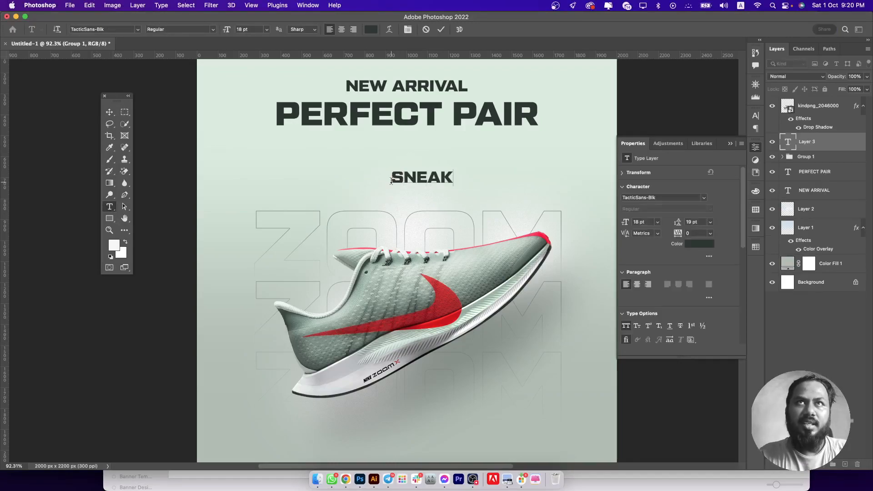
key(super+a)
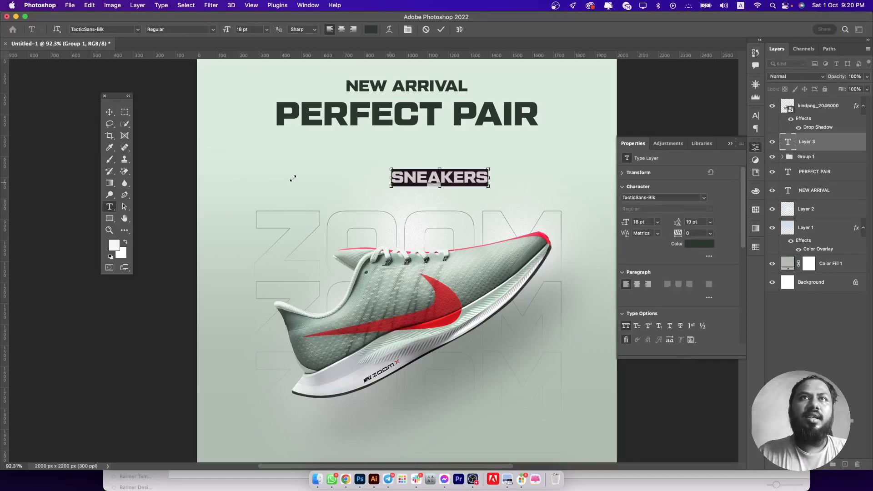
click(109, 112)
Enlarge SNEAKERS to about 42 pt and place it centered directly beneath PERFECT PAIR
key(super+t)
drag(490, 177, 580, 177)
drag(523, 184, 563, 158)
drag(508, 177, 484, 160)
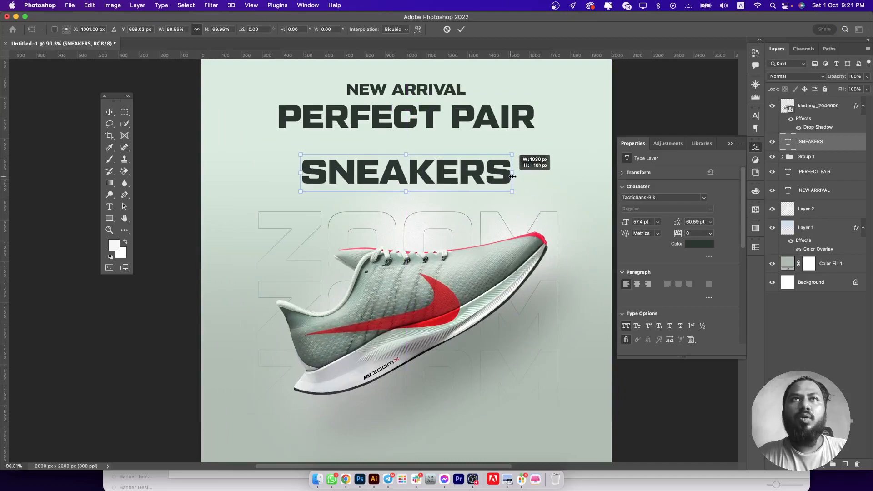
key(Return)
Change the font of the PERFECT PAIR headline to TacticSans-Med
click(116, 207)
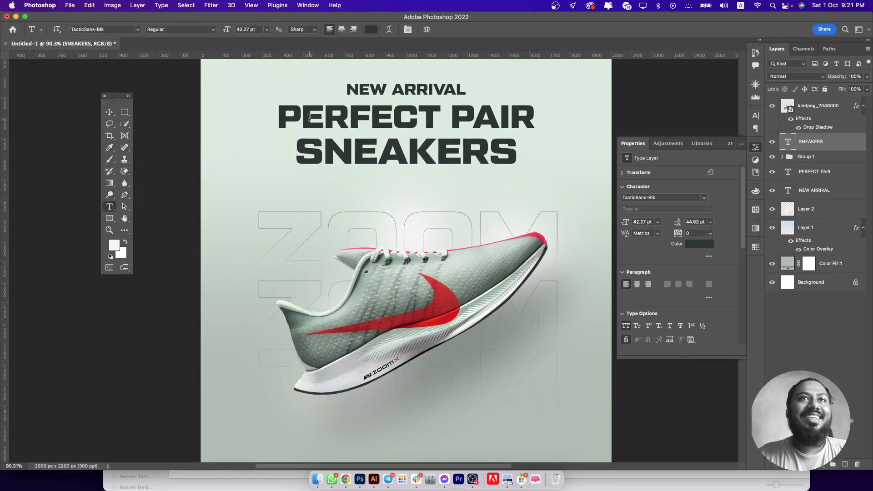
triple_click(310, 119)
click(124, 29)
text(tact)
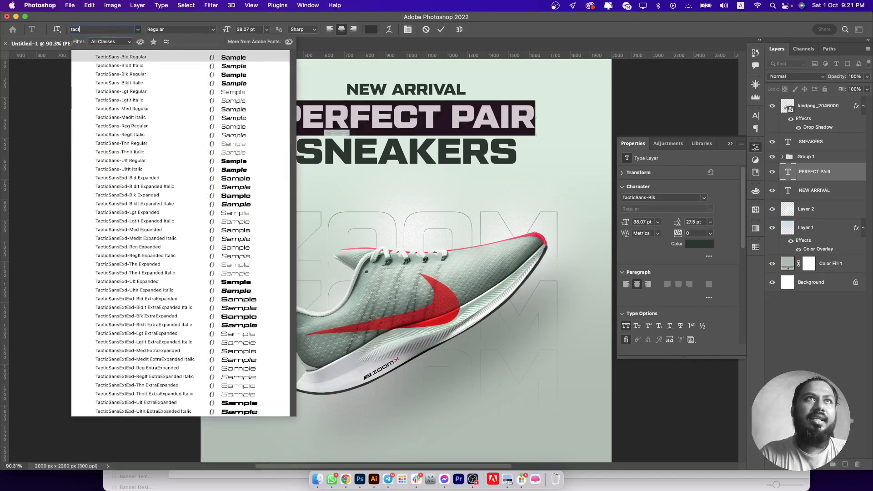
click(173, 111)
click(109, 111)
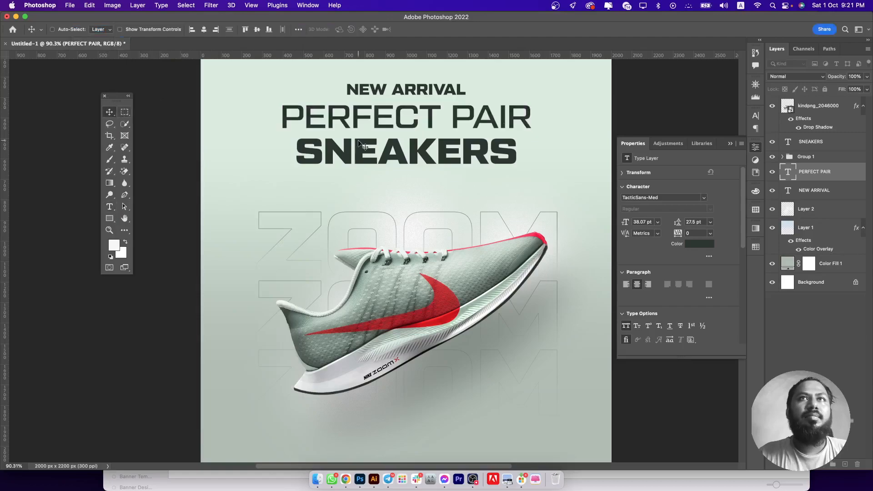
Center the NEW ARRIVAL, PERFECT PAIR and SNEAKERS lines horizontally and shift them together slightly down
shift+click(813, 190)
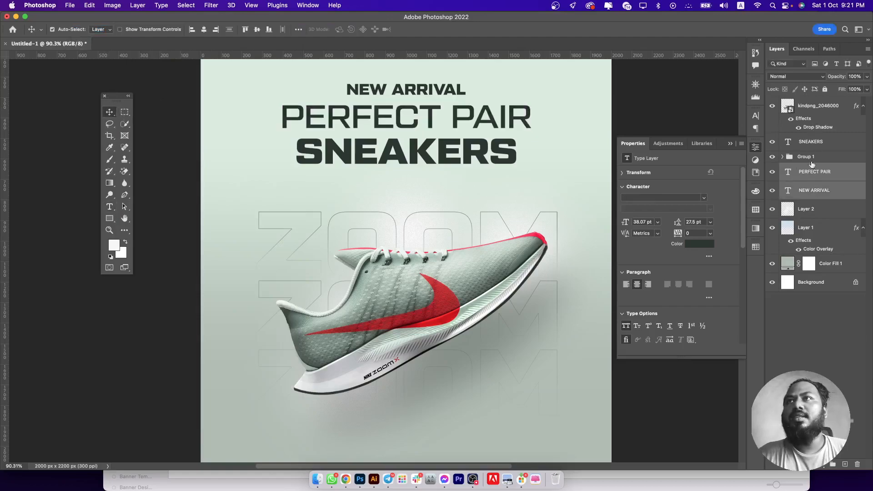
shift+click(814, 142)
click(204, 30)
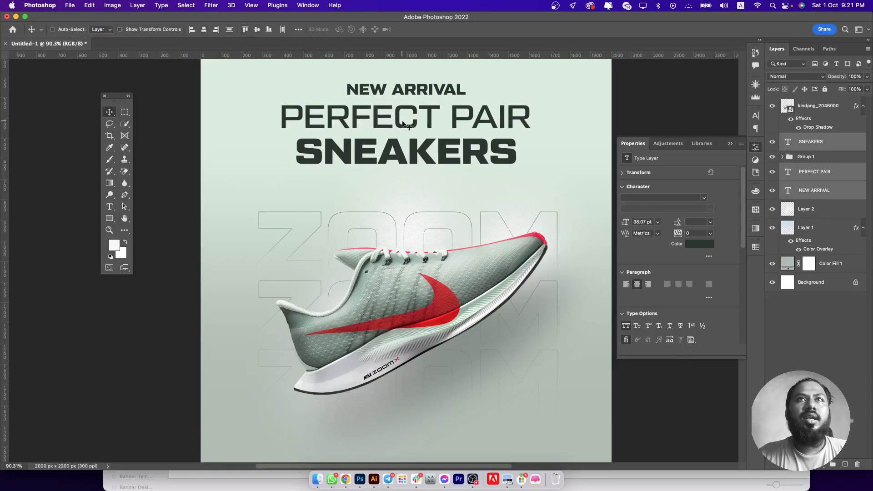
drag(415, 116, 414, 121)
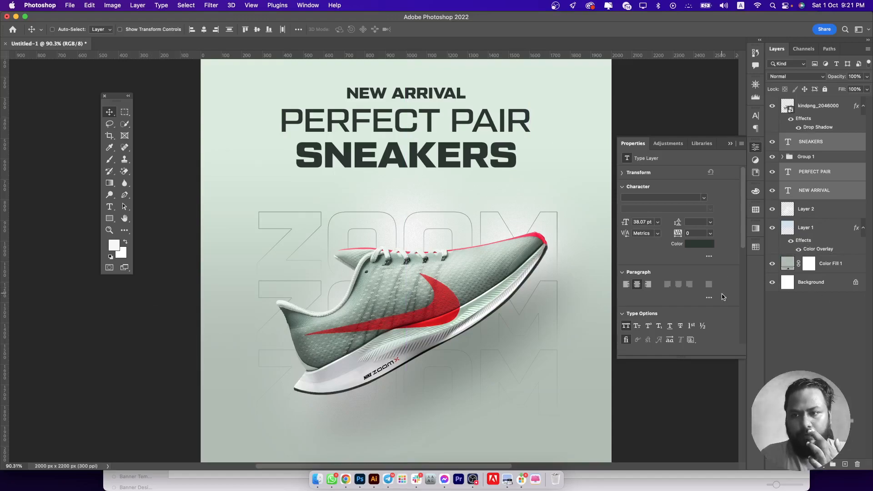
Hide and show the Color Fill 1 layer to check its effect on the background
click(829, 264)
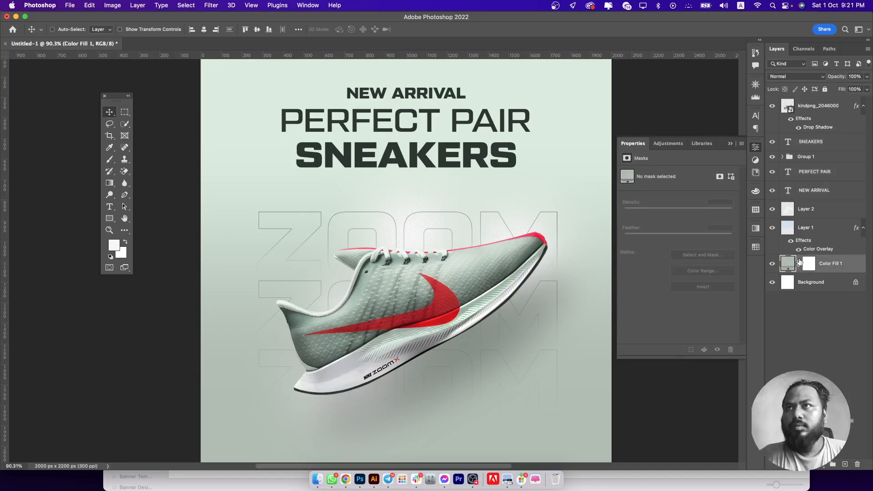
click(771, 263)
click(772, 263)
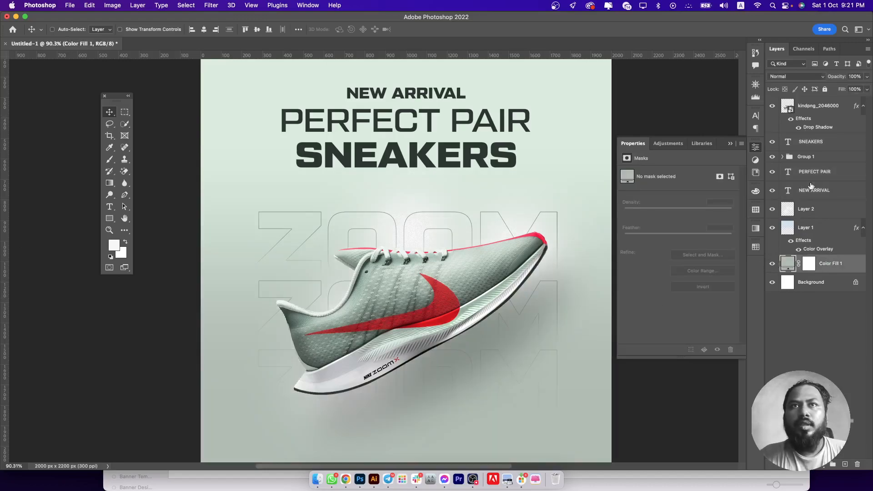
Add a new empty layer above the shoe layer
click(817, 113)
click(844, 465)
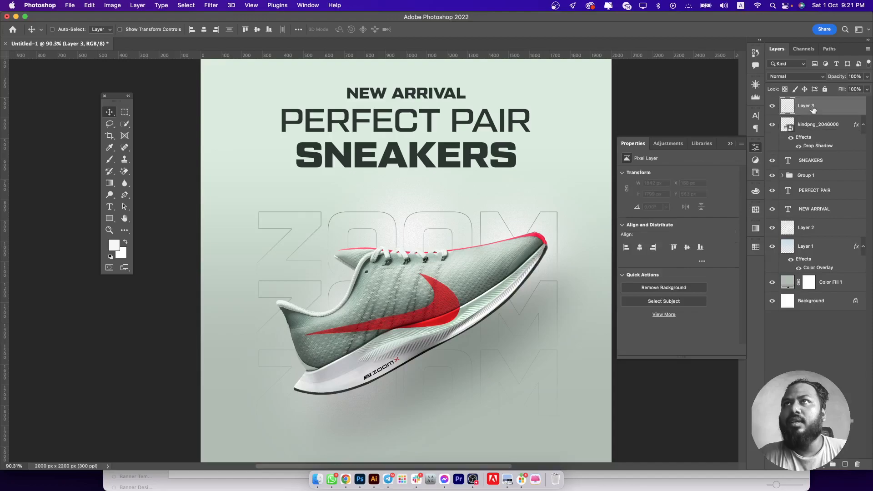
drag(812, 114, 811, 113)
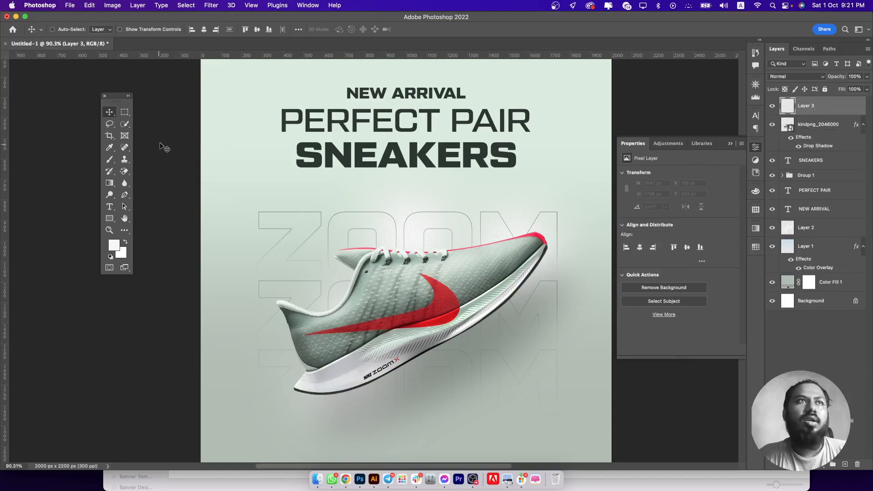
Ready the Brush with white as the paint color and set the empty layer above the shoe to Soft Light
click(109, 160)
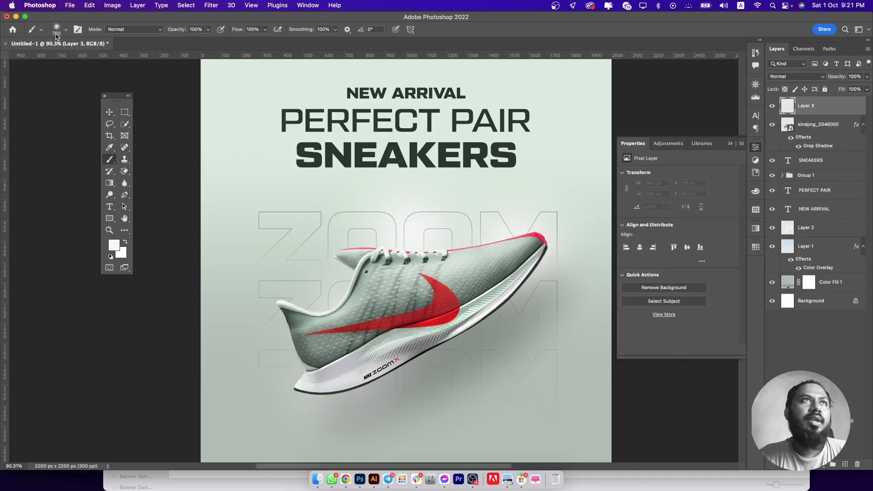
click(113, 246)
click(754, 280)
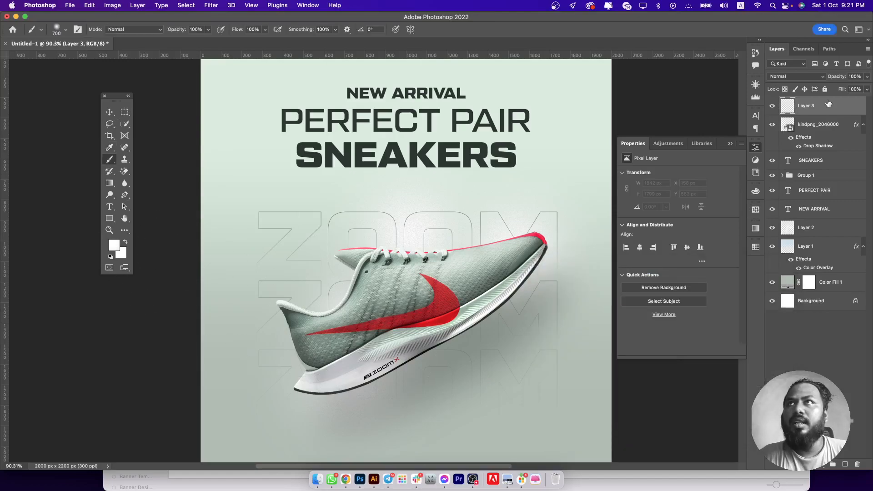
click(797, 77)
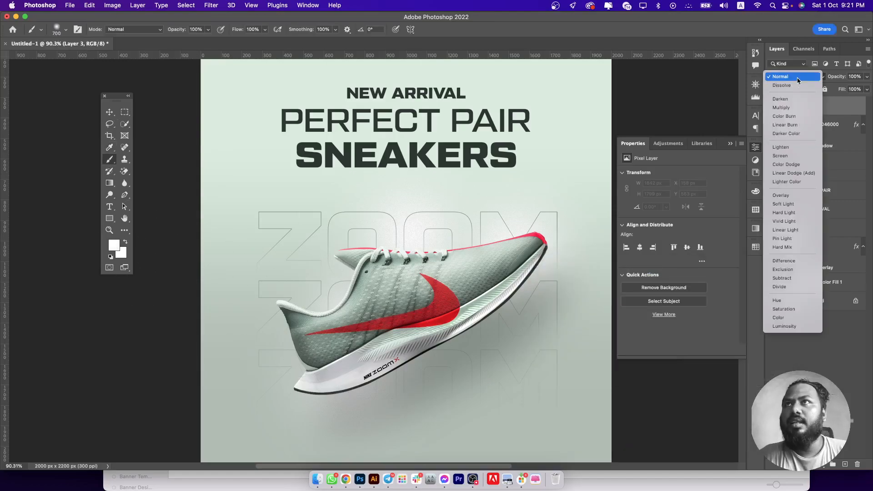
click(784, 204)
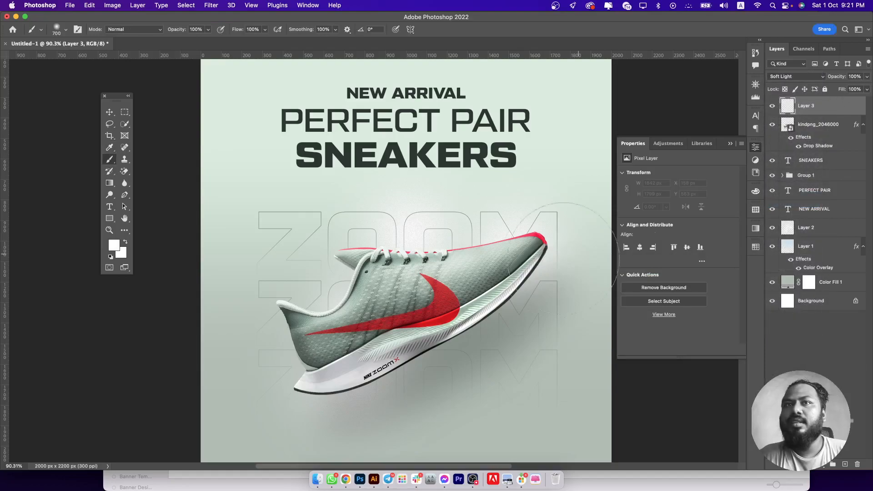
Paint a soft white glow over the shoe's midsole and transform it to about 961 x 558 px along the sole
click(444, 334)
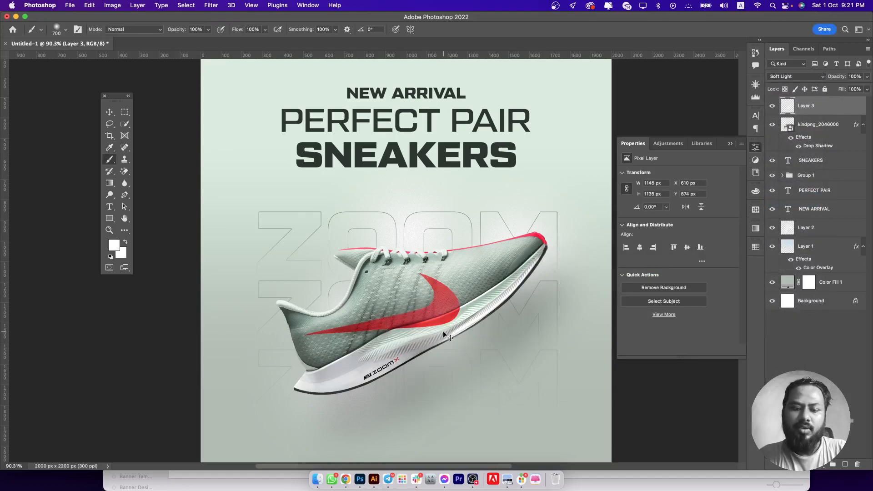
key(super+t)
mouse_move(448, 216)
mouse_down()
mouse_move(448, 313)
mouse_move(453, 293)
mouse_move(430, 289)
mouse_move(442, 337)
mouse_move(430, 337)
mouse_move(429, 359)
mouse_move(429, 351)
mouse_up()
key(Return)
key(b)
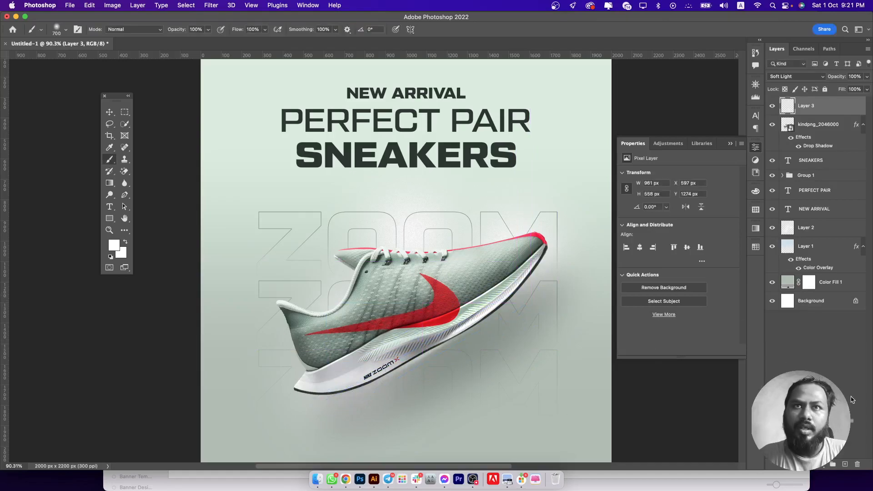
Add another layer in Color Dodge mode and paint a white glow spot on the shoe's upper near the laces
click(845, 463)
click(796, 77)
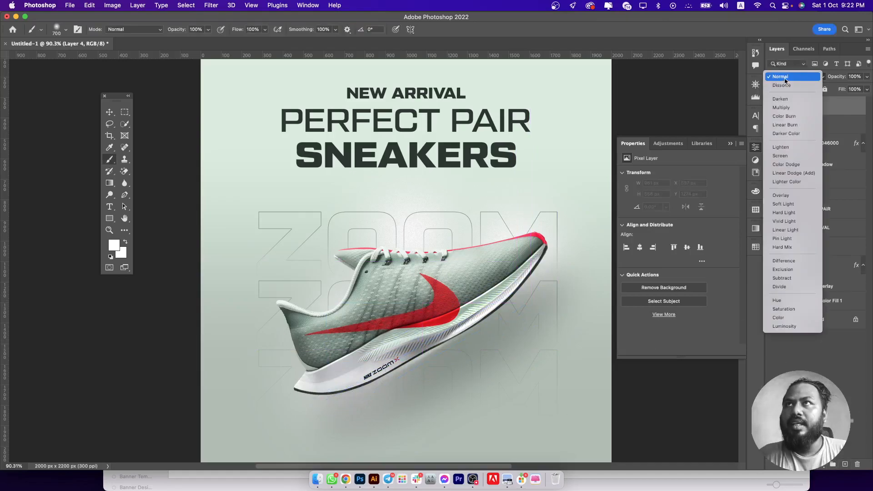
click(787, 167)
click(428, 255)
Flatten and rotate the glow spot into a streak about 432 x 84 px along the shoe's red upper edge beside the laces
key(super+t)
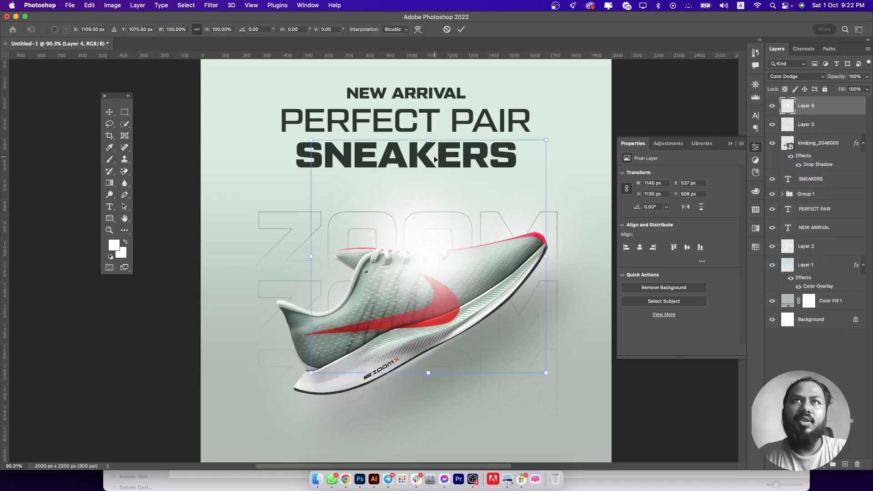
drag(429, 141, 510, 195)
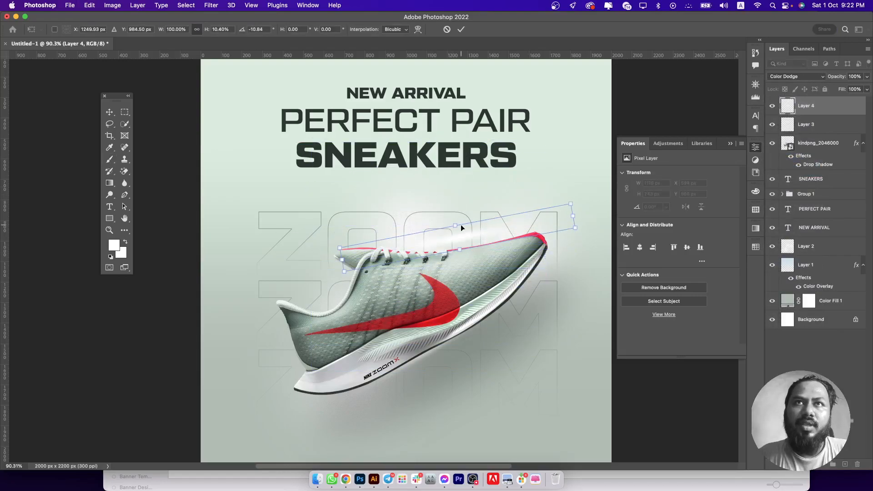
drag(461, 224, 459, 238)
scroll(467, 246, up, 5)
drag(448, 247, 470, 254)
drag(499, 211, 496, 212)
key(Return)
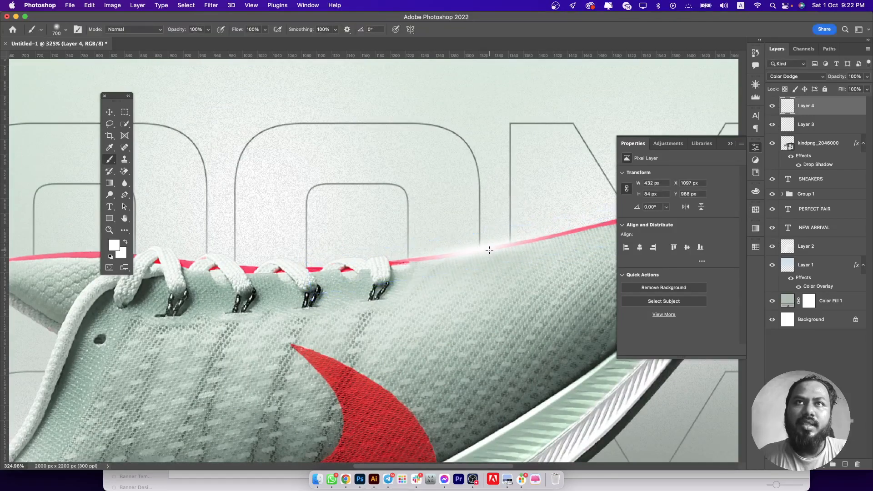
Duplicate the highlight streak to the red edge of the shoe's tongue and rotate it about 7.5° to follow the edge
drag(362, 248, 471, 191)
drag(556, 195, 117, 196)
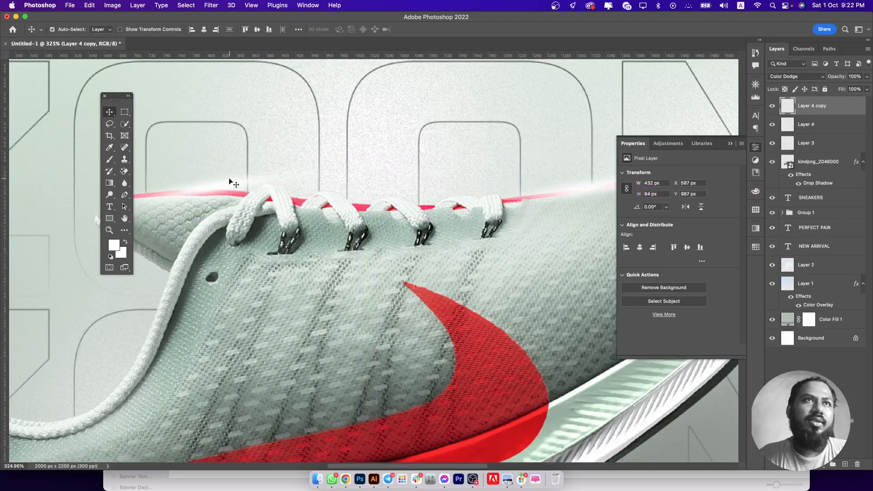
key(ctrl+t)
drag(249, 148, 209, 191)
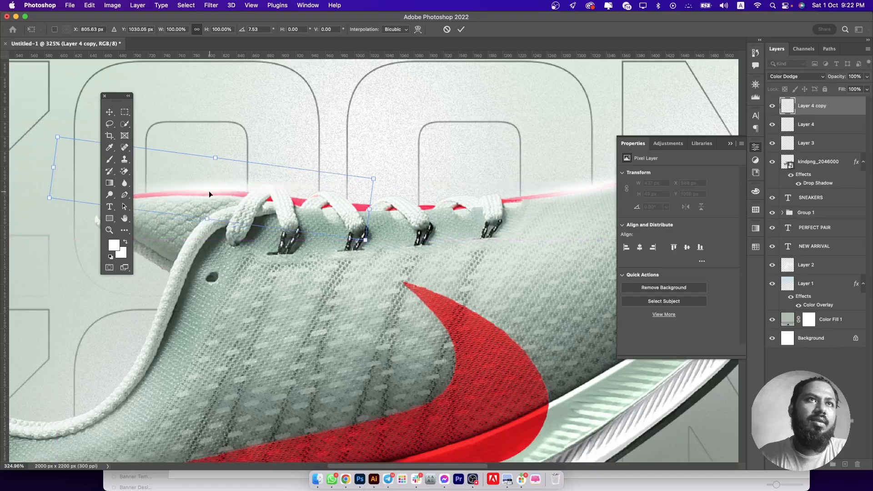
key(Return)
key(super+minus)
key(super+minus)
key(super+minus)
scroll(328, 212, down, 3)
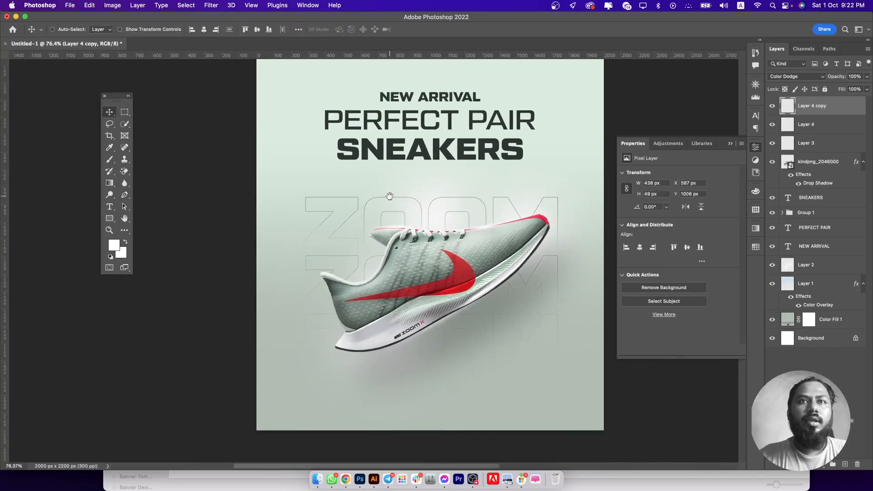
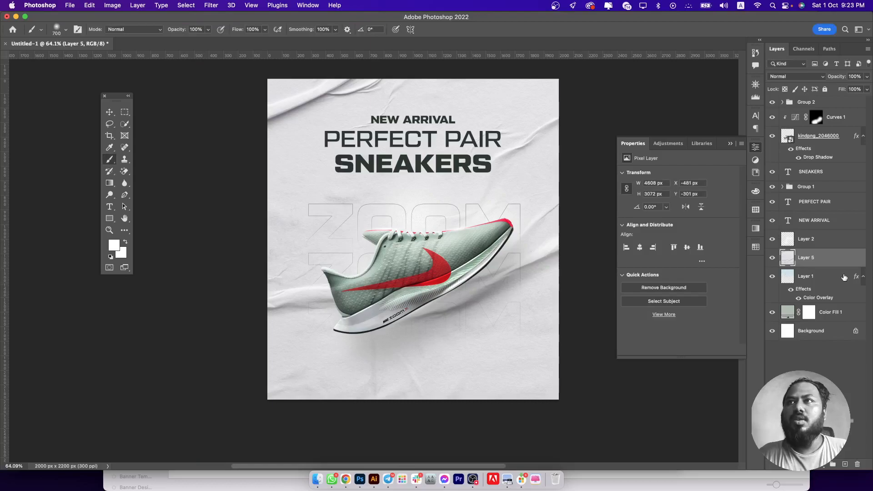
Convert the wrinkled paper texture layer to a smart object and resize it to about 3364 x 2243 px, covering the canvas
right_click(822, 264)
key(Return)
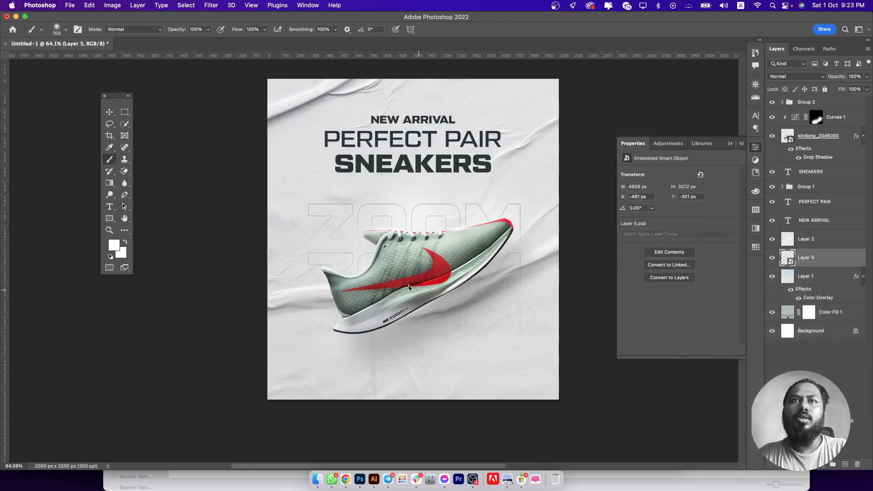
key(super+t)
drag(195, 260, 370, 248)
drag(503, 268, 388, 286)
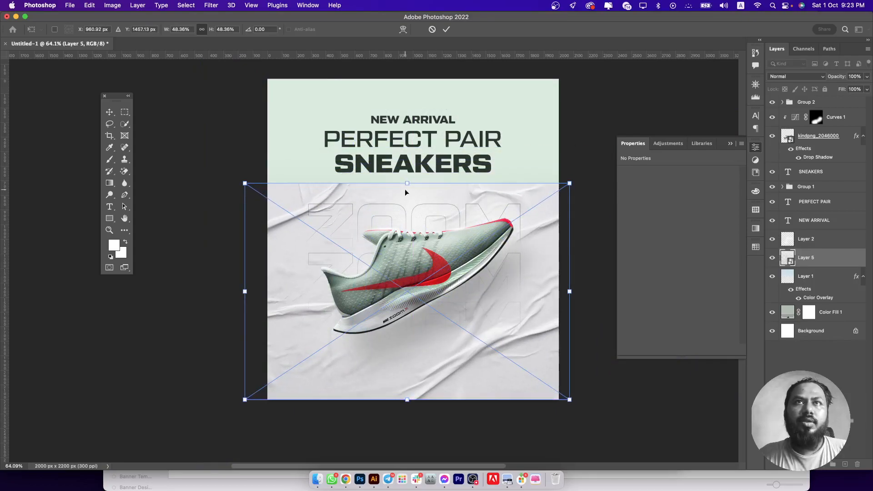
drag(410, 166, 412, 73)
key(Return)
Blend the paper texture into the background with Multiply at 40% opacity
click(800, 76)
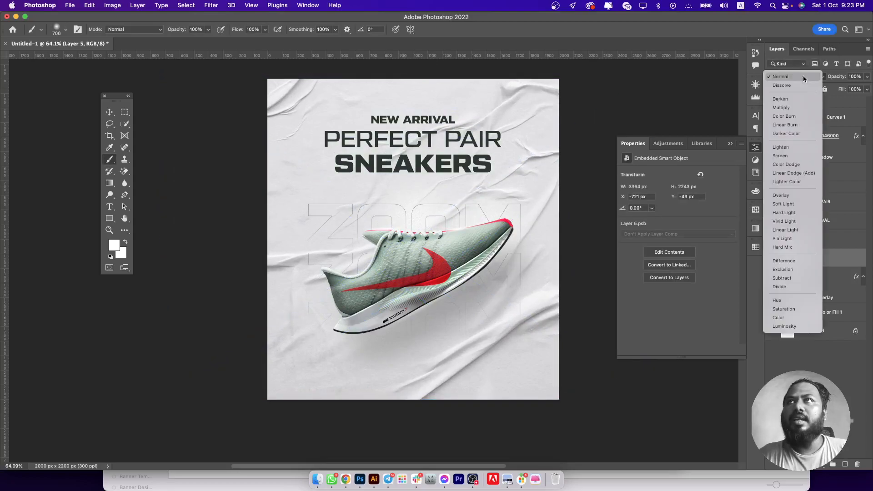
click(794, 108)
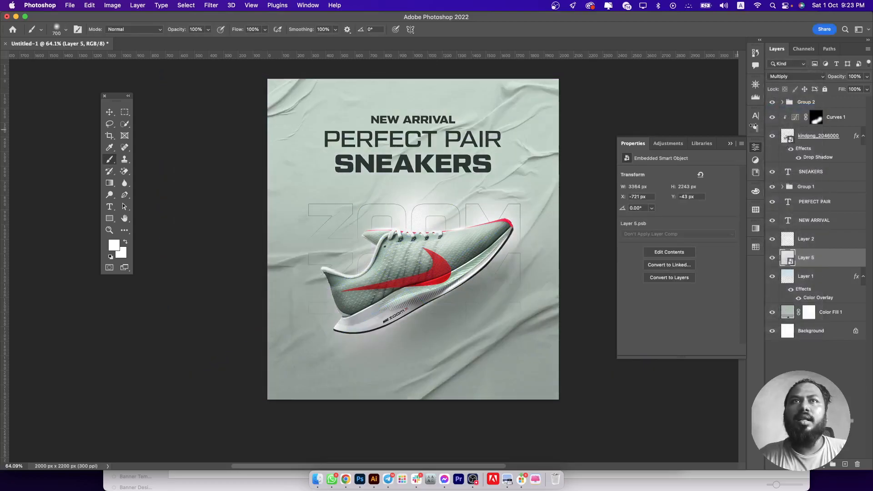
click(866, 76)
drag(866, 87, 839, 88)
scroll(409, 415, left, 1)
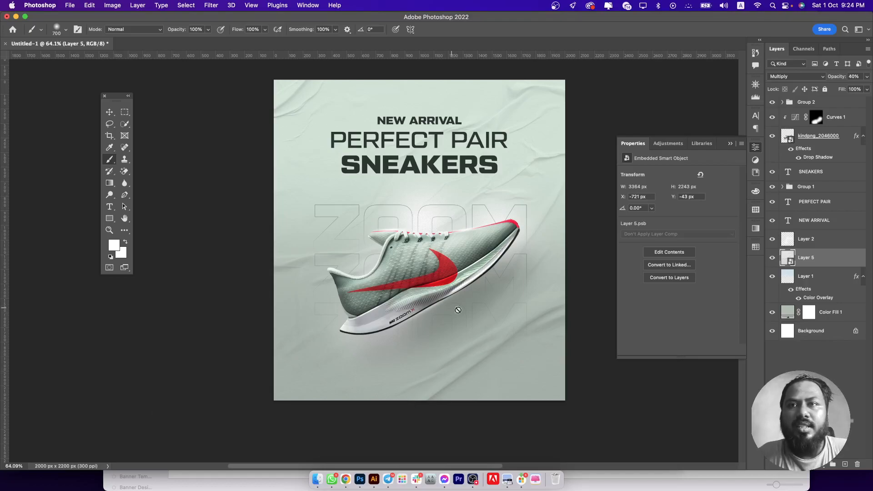
key(super+Tab)
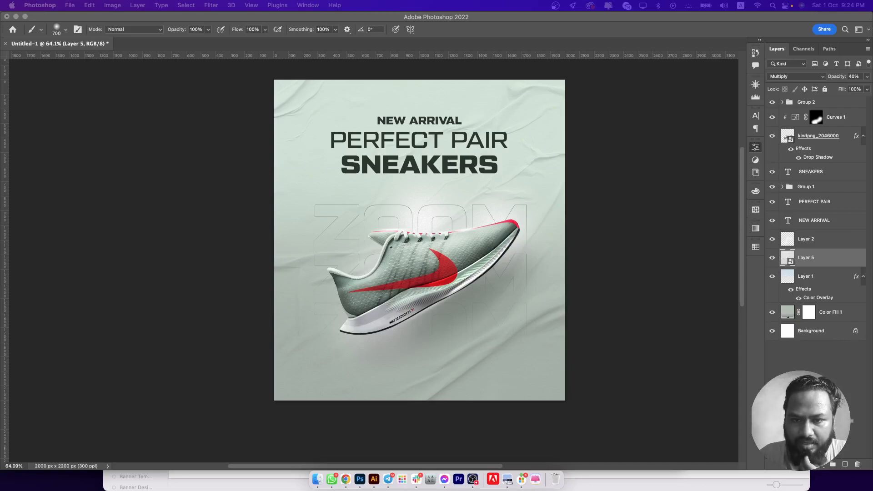
Draw a white rectangle about 680 x 102 px below the shoe, placed above Group 2 in the layer order
click(811, 103)
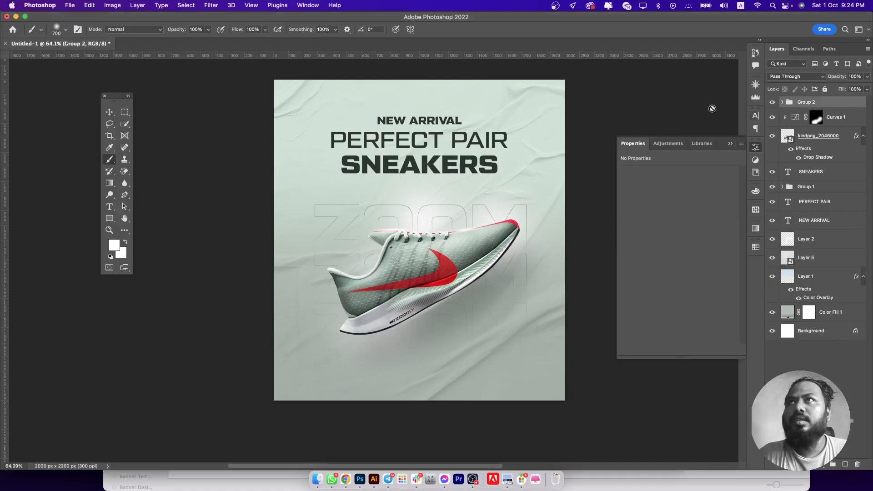
click(109, 219)
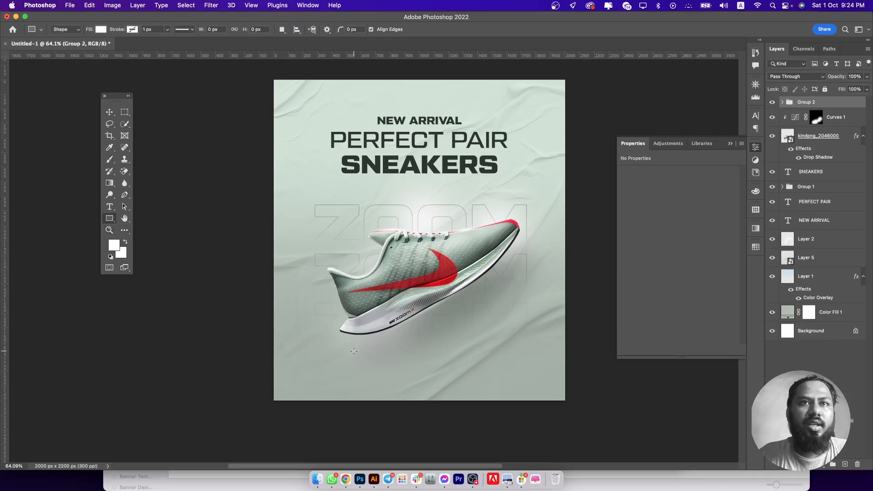
drag(352, 358, 451, 372)
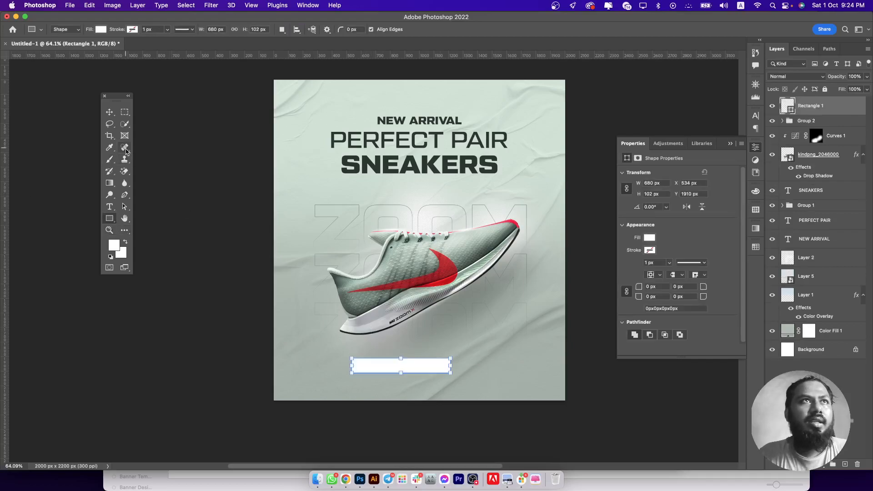
Round the rectangle's corners to 8 px and center it horizontally on the canvas
click(110, 113)
click(642, 286)
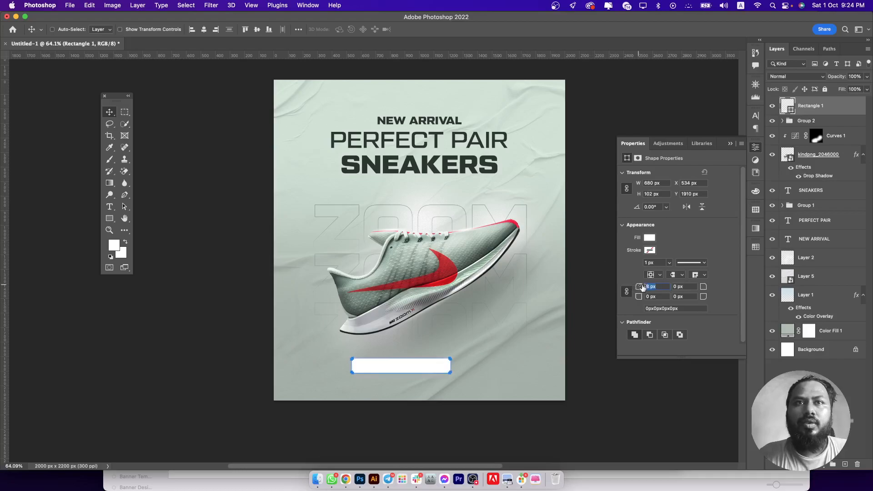
key(Return)
click(203, 29)
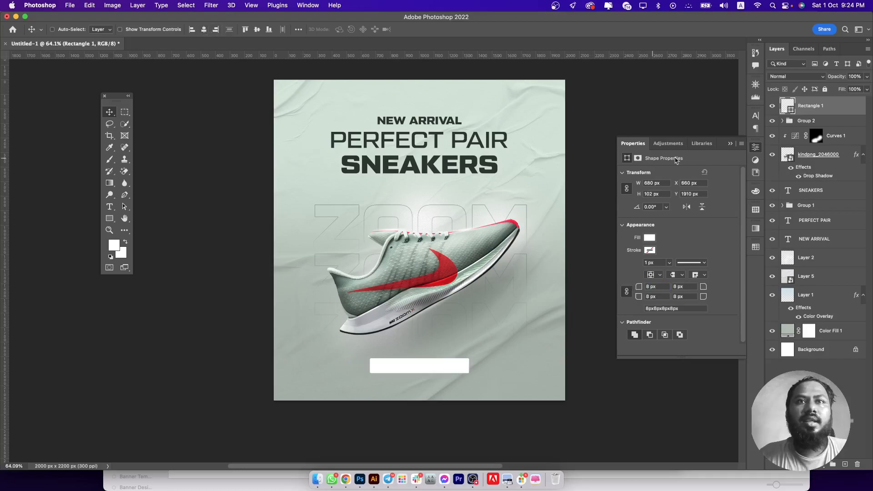
Fill the rectangle with the dark green 2c3631 sampled from the SNEAKERS headline
double_click(786, 108)
click(438, 260)
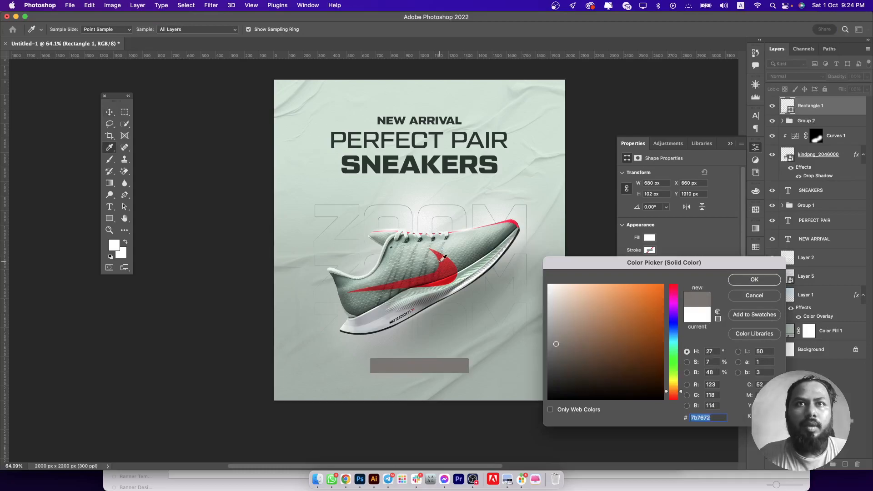
click(445, 266)
click(431, 158)
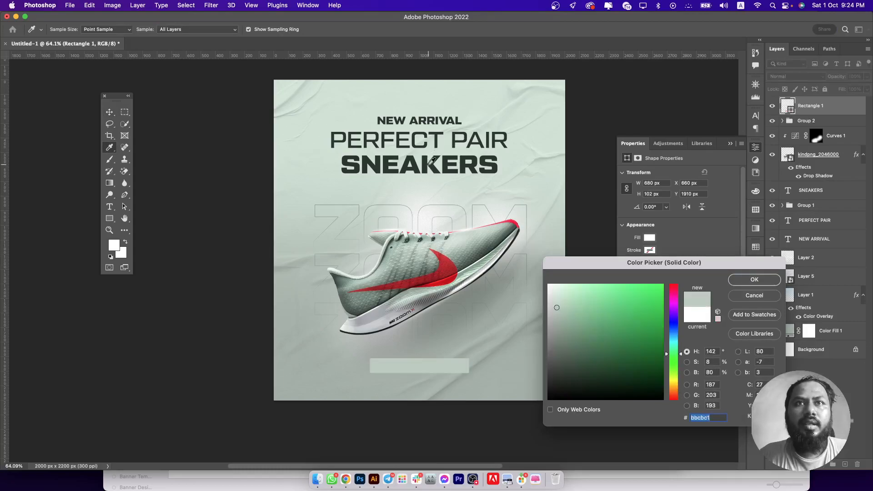
click(433, 164)
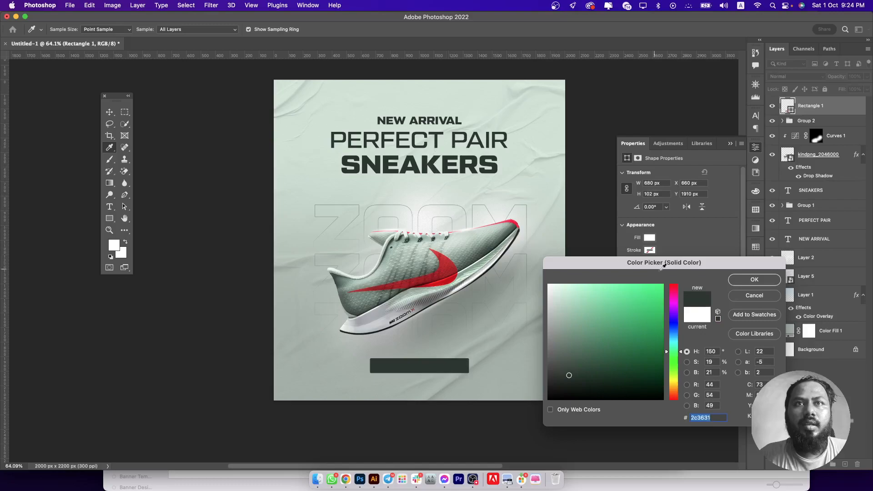
click(754, 279)
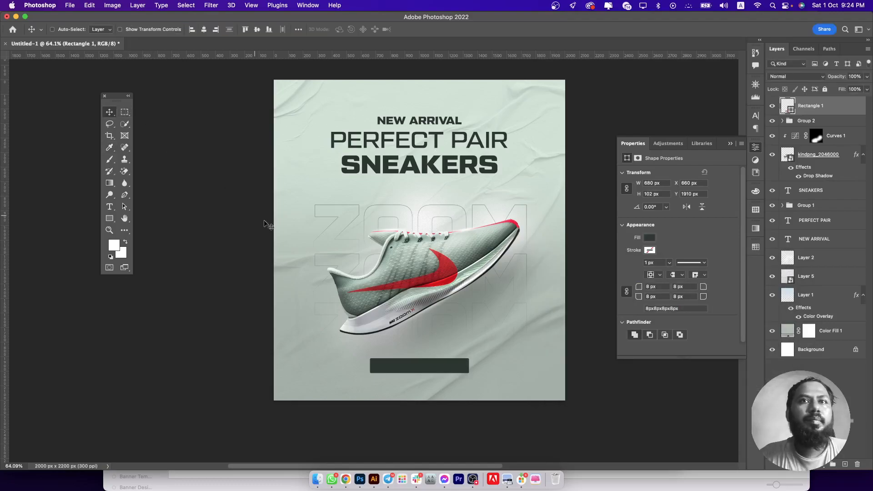
Scale the dark rectangle down to about 437 x 66 px and place it near the poster's lower-left corner
key(ctrl+t)
mouse_move(469, 366)
mouse_down()
mouse_move(431, 368)
mouse_move(437, 382)
mouse_move(365, 387)
mouse_up()
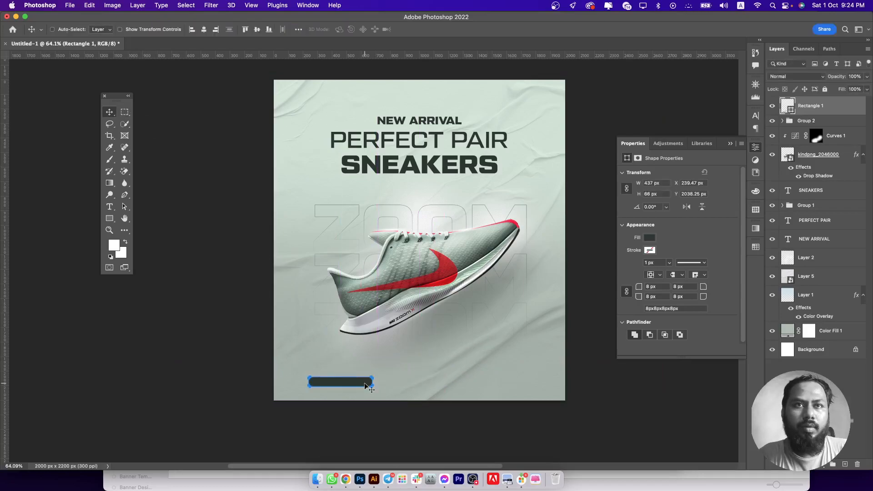
click(109, 195)
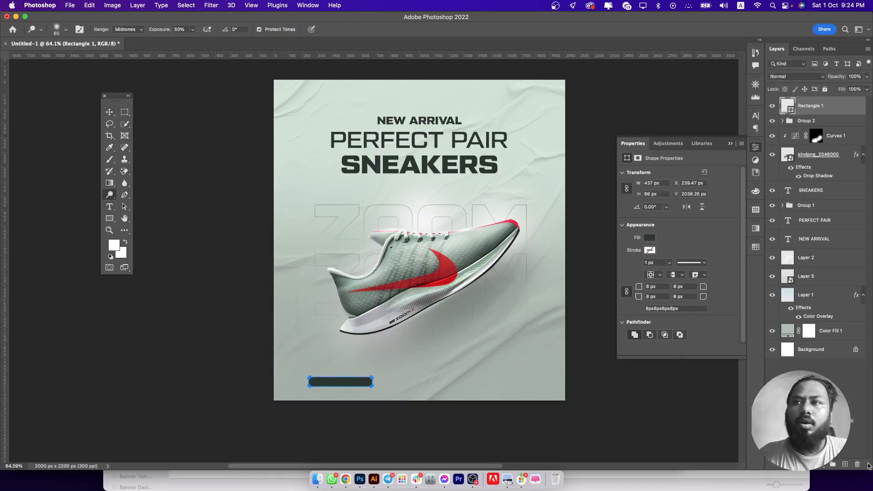
Add the white text ORDER NOW in TacticSans-Med at 18 pt in the poster's lower-right area
click(845, 464)
key(t)
click(467, 369)
text(ORDER NOW)
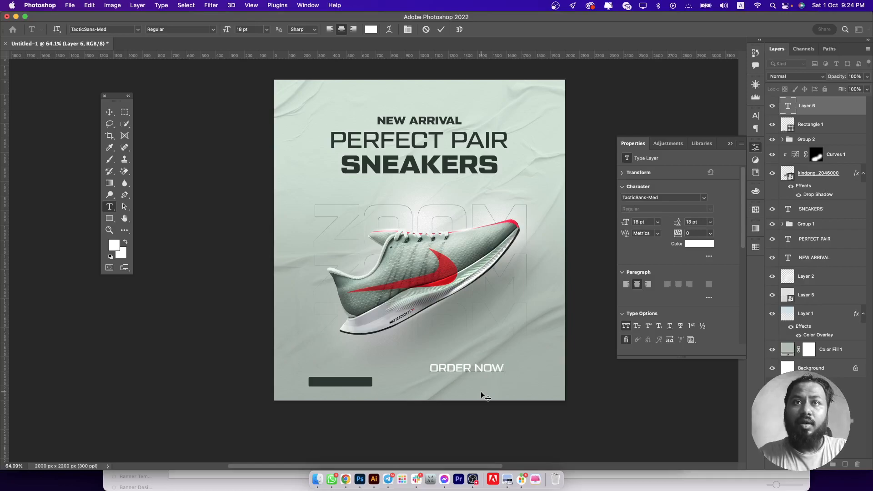
key(super+a)
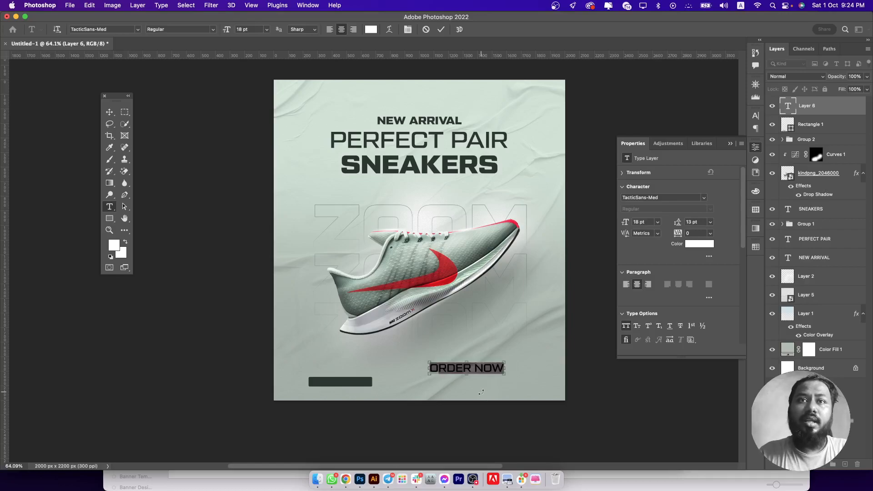
click(109, 112)
Scale the ORDER NOW text down to about 9.5 pt and place it centered on the dark rectangle
key(super+t)
drag(503, 373, 468, 368)
key(Return)
drag(449, 366, 336, 380)
scroll(323, 381, up, 8)
mouse_move(423, 377)
mouse_down()
mouse_move(450, 381)
mouse_move(440, 380)
mouse_up()
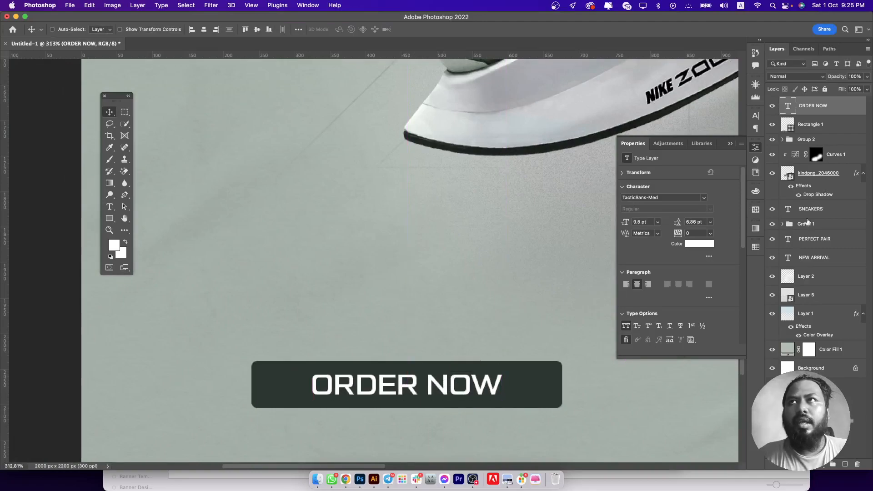
Narrow the dark rectangle behind the ORDER NOW text to 366 px wide
click(807, 126)
key(ctrl+t)
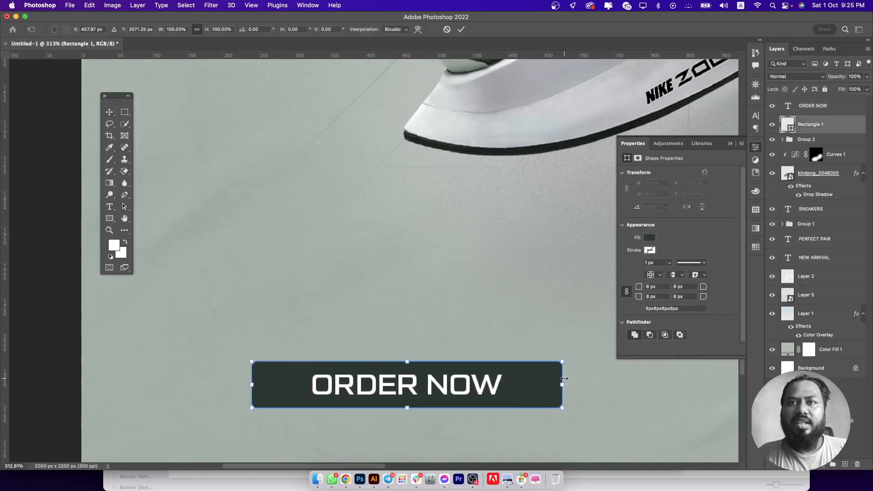
drag(564, 378, 537, 378)
key(Return)
Center the ORDER NOW text and its rectangle together horizontally and vertically on the poster canvas
shift+click(813, 105)
key(super+a)
click(204, 29)
click(257, 29)
key(super+minus)
key(super+minus)
key(super+minus)
key(super+minus)
key(super+minus)
key(super+minus)
key(super+minus)
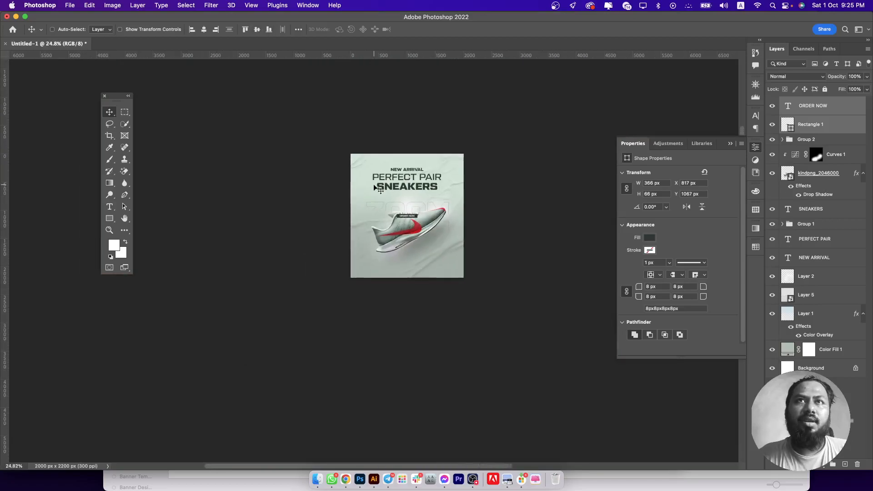
Move the ORDER NOW button straight down to the empty area beneath the shoe, keeping it horizontally centered
key(super+plus)
key(super+plus)
key(super+plus)
key(super+plus)
scroll(420, 252, up, 3)
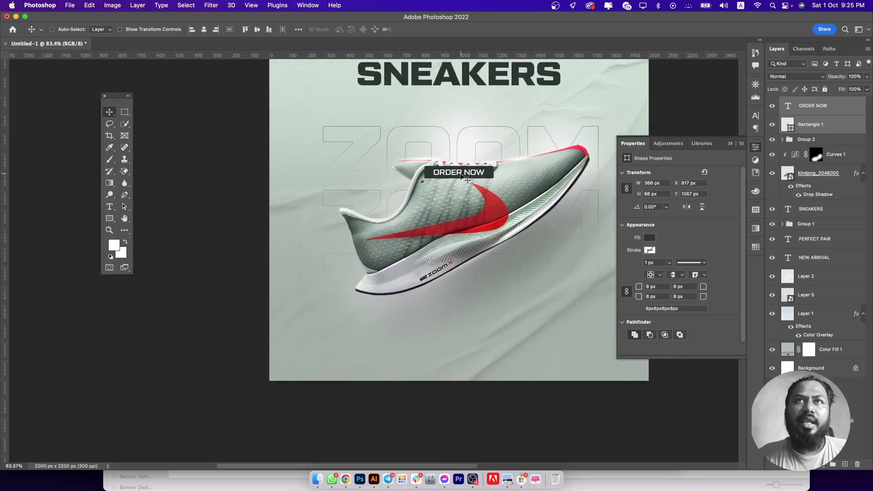
drag(453, 176, 467, 346)
key(t)
click(403, 375)
text(WWW.NIKE)
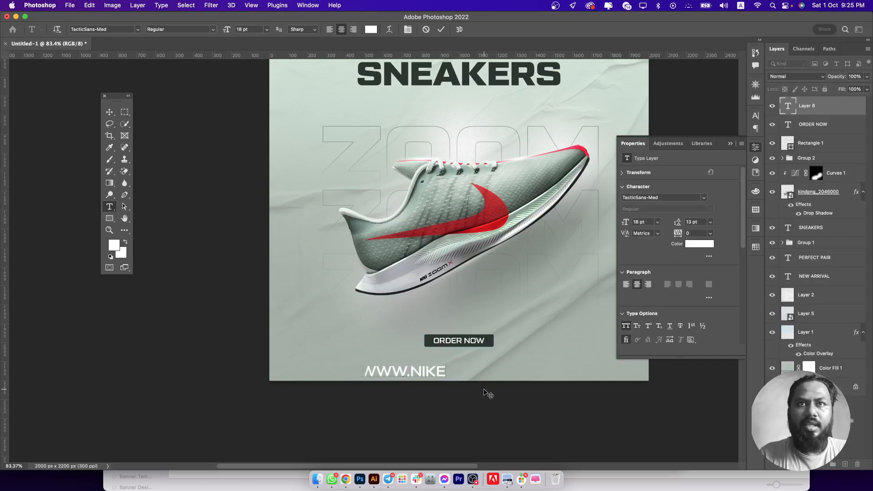
text(BD.COM)
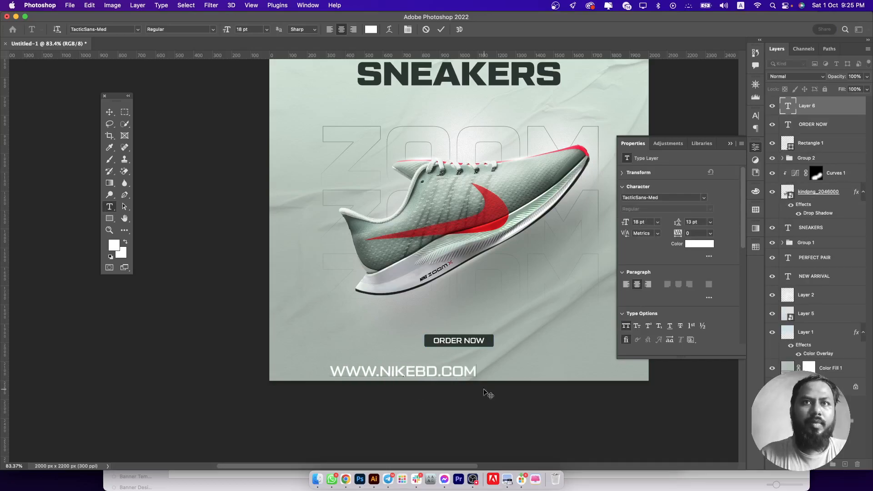
Recolor the website text with the dark green sampled from the SNEAKERS headline
key(super+a)
click(371, 29)
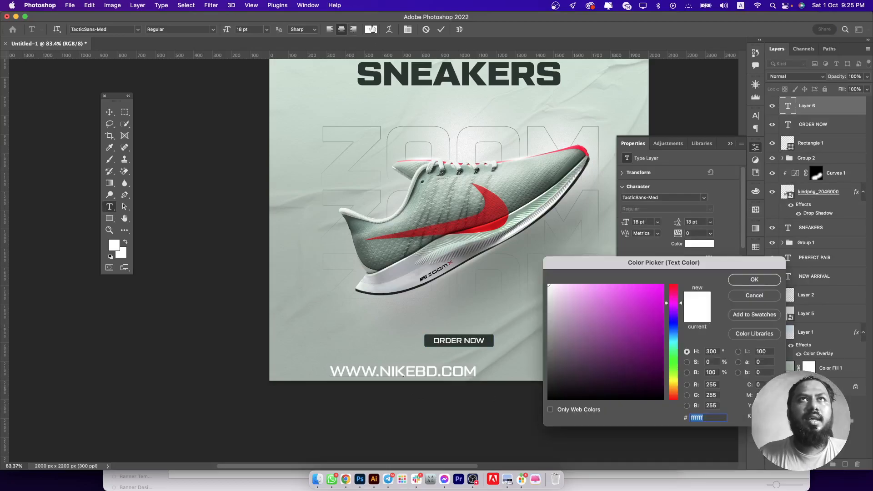
click(380, 80)
click(764, 279)
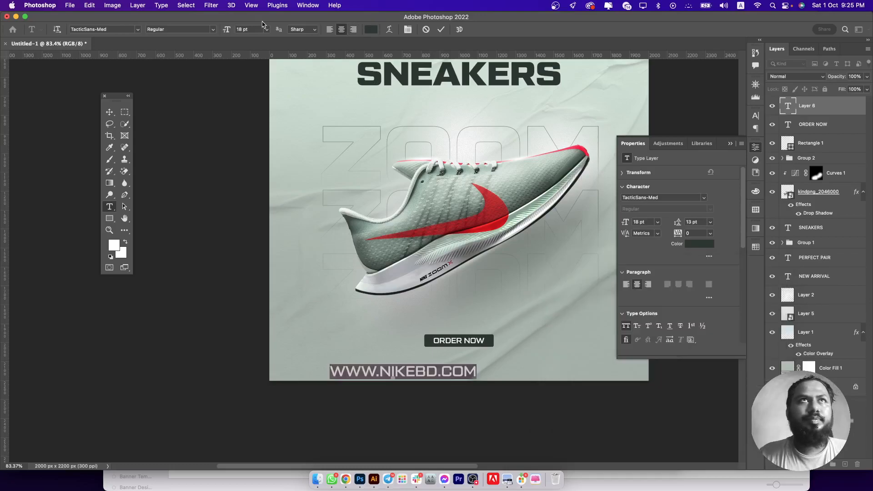
click(259, 29)
key(Down)
key(Down)
key(Down)
key(Down)
key(Down)
key(Down)
key(Down)
key(Down)
key(Down)
key(Down)
key(Down)
key(Down)
key(Down)
key(Down)
key(Down)
key(Down)
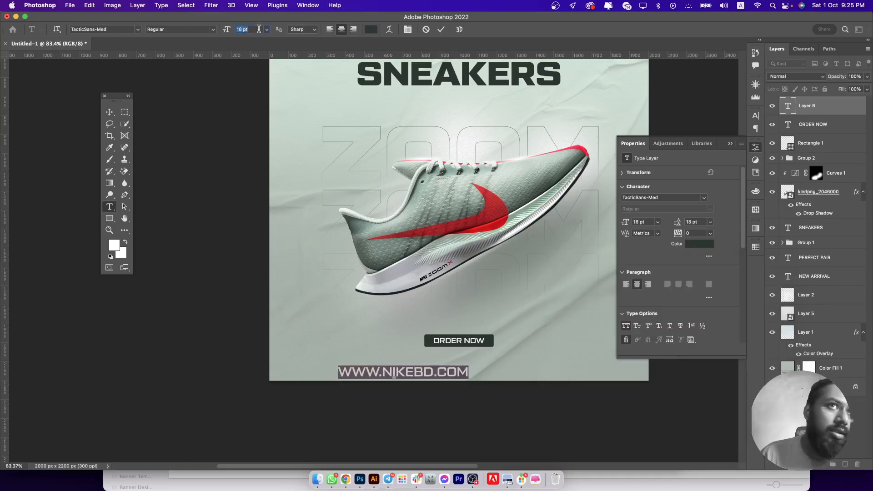
key(Up)
key(Up)
key(Up)
key(Up)
key(Up)
key(Up)
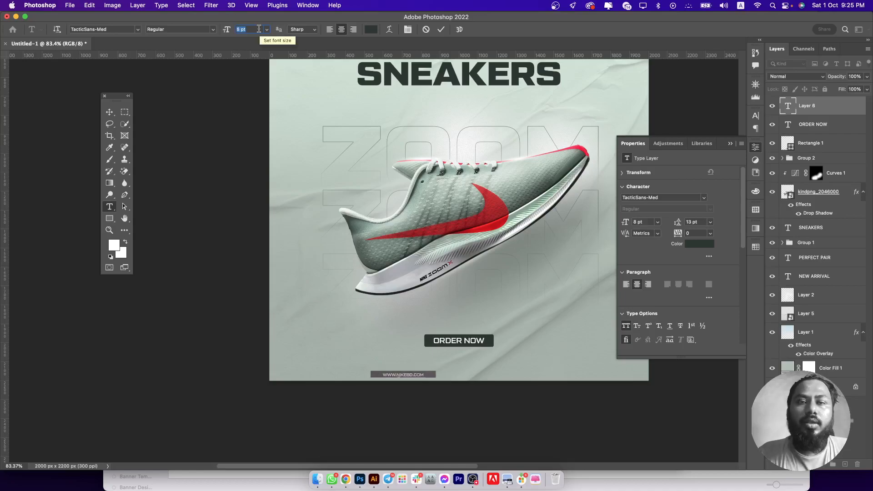
Set the tracking of the website text to 500 and commit the text
click(697, 234)
text(480)
key(Return)
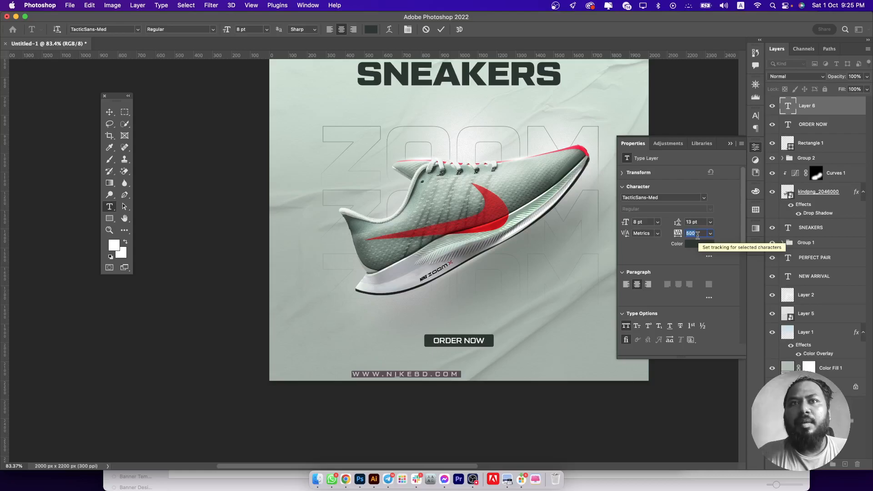
click(109, 111)
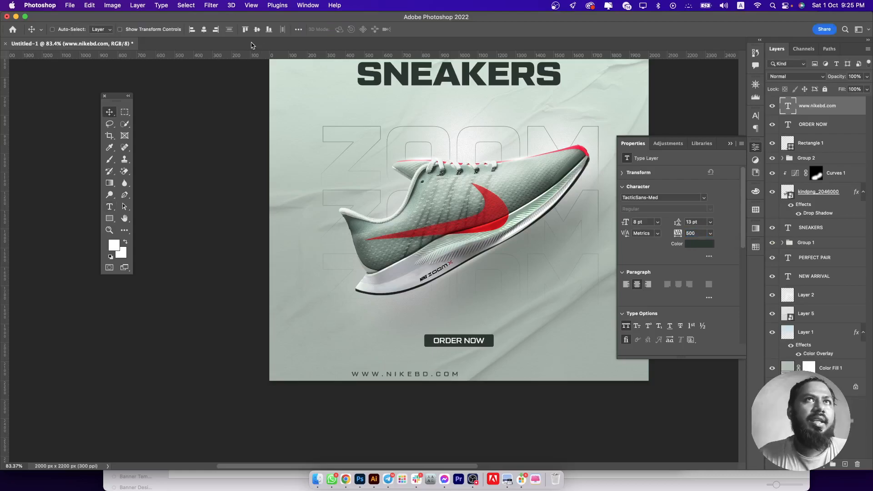
Center the website text horizontally on the poster and place it just below the ORDER NOW button
click(203, 29)
drag(480, 376, 481, 356)
scroll(491, 251, down, 3)
scroll(487, 341, up, 4)
scroll(487, 342, down, 2)
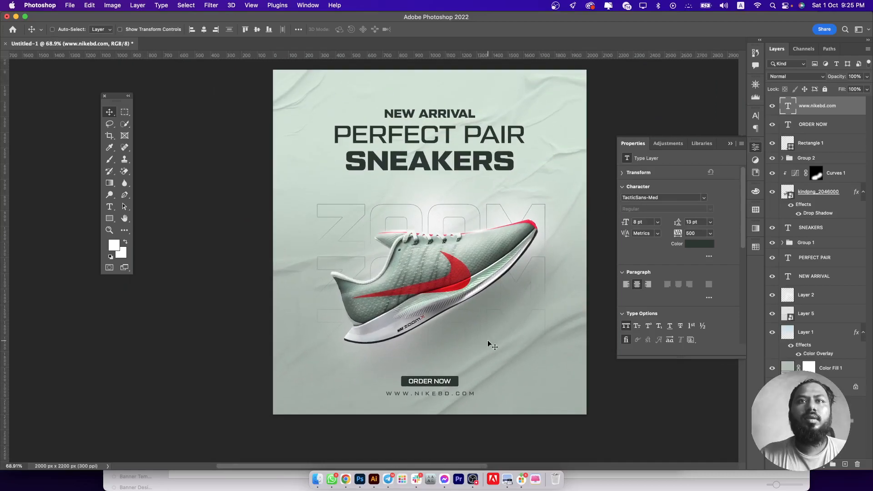
Group all layers from the website text down to NEW ARRIVAL and center the group vertically on the poster
shift+click(825, 281)
key(super+g)
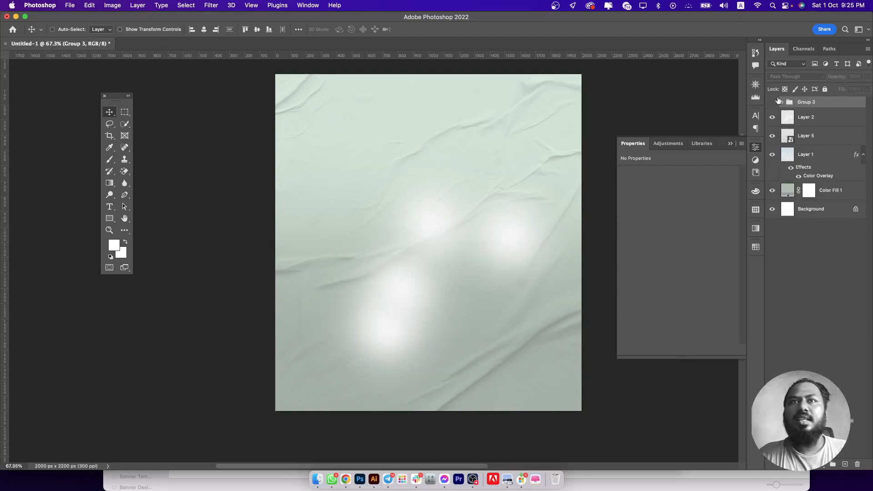
click(257, 29)
drag(438, 174, 406, 187)
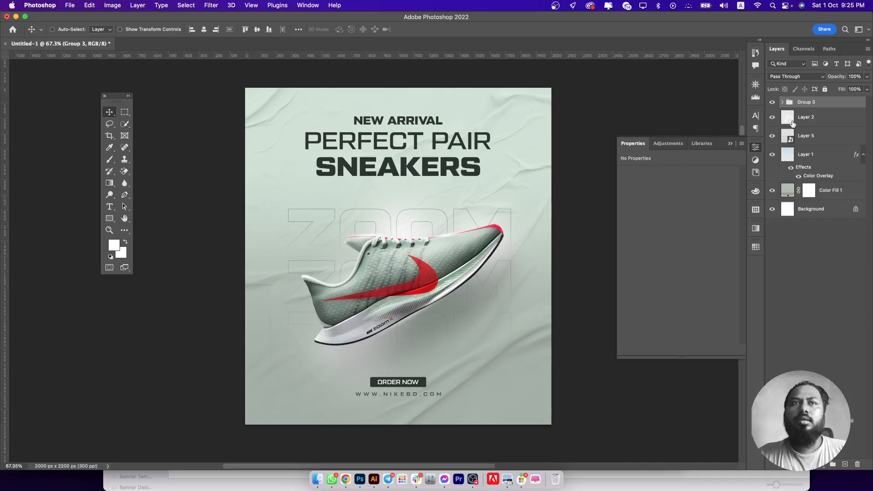
double_click(788, 190)
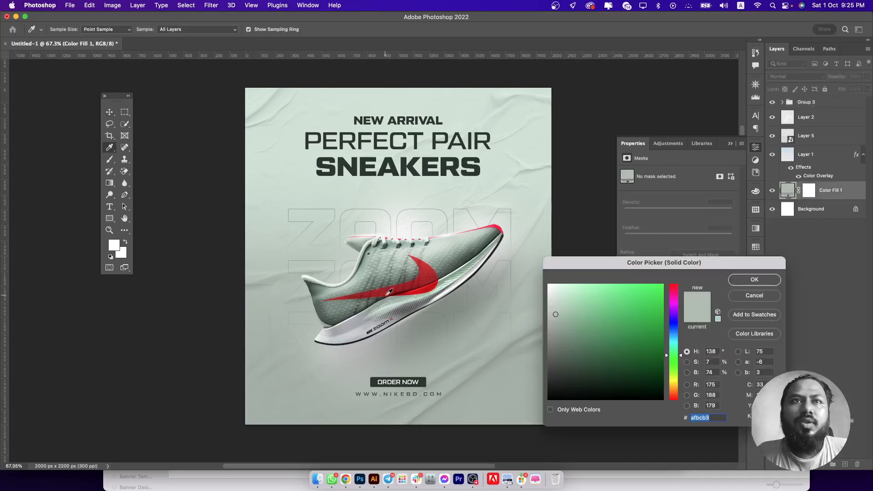
click(458, 280)
click(461, 272)
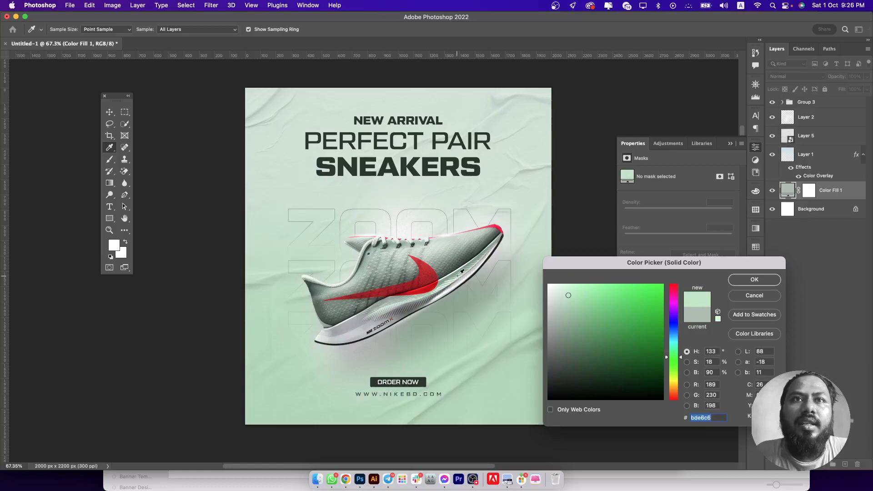
click(456, 275)
click(451, 285)
click(420, 265)
click(427, 282)
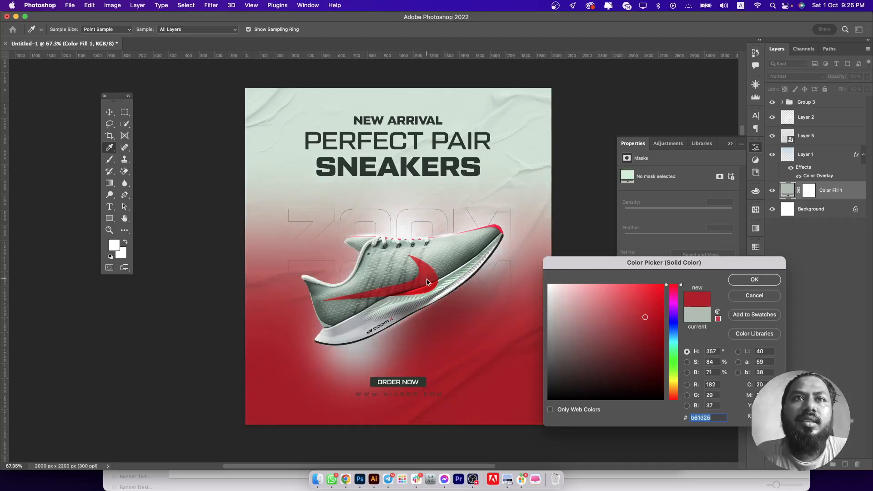
click(748, 298)
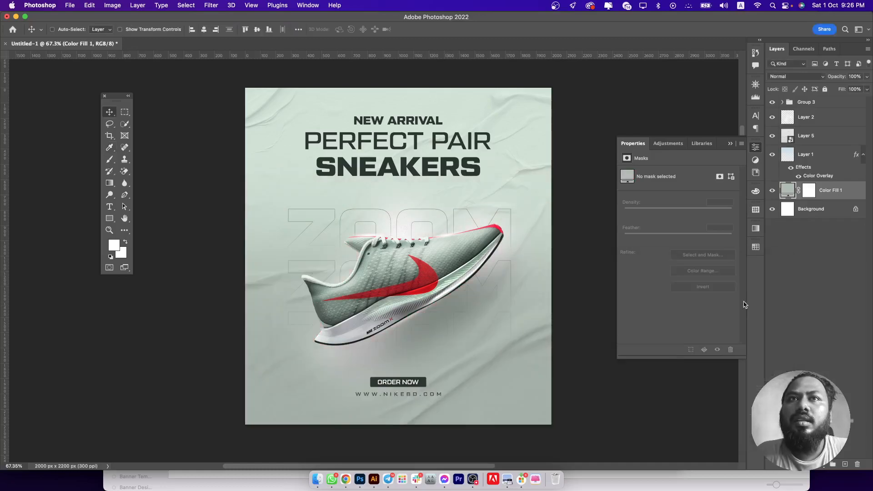
Group the Color Fill 1 background layer together with Layer 1
shift+click(814, 157)
key(super+g)
Add a Curves adjustment directly above the Layer 5 paper texture, brightening the midtones with input 121 and output 148
click(823, 139)
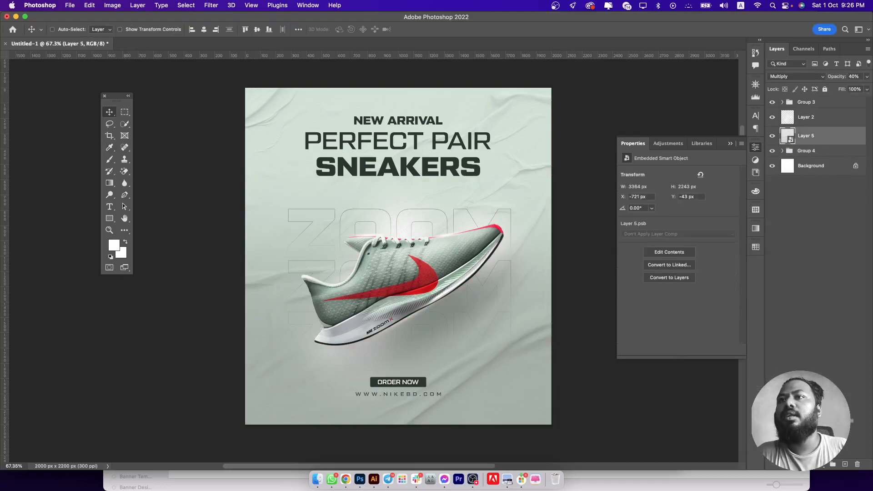
click(827, 466)
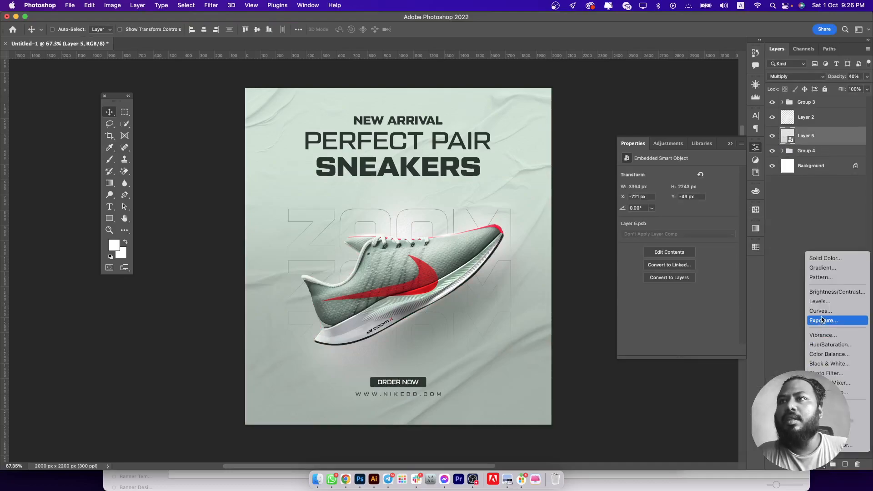
key(Return)
mouse_move(698, 229)
mouse_down()
mouse_move(698, 247)
mouse_move(684, 230)
mouse_up()
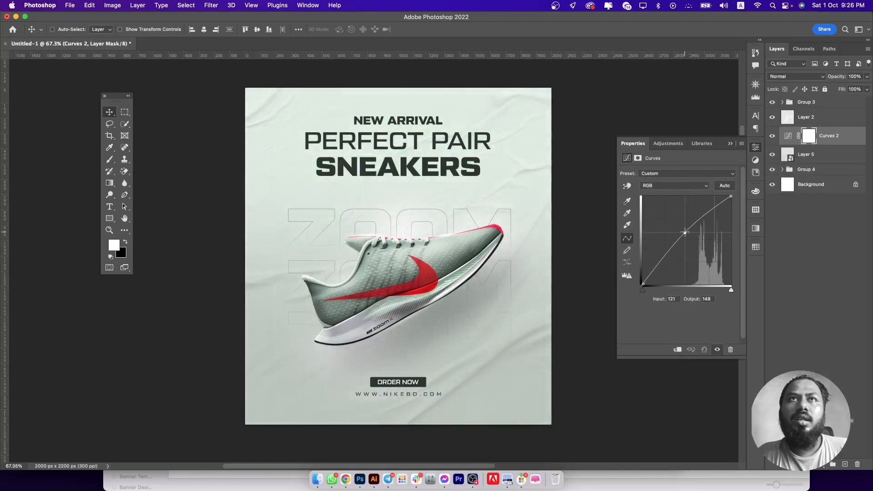
click(730, 144)
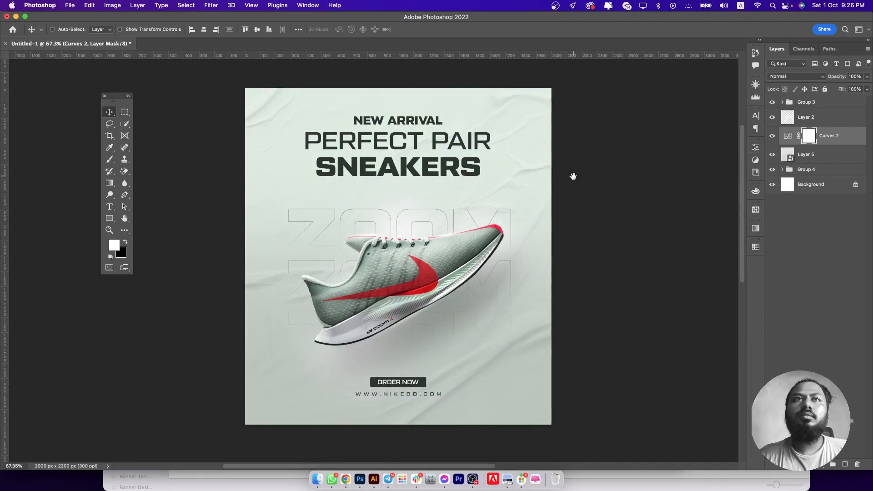
scroll(575, 177, left, 2)
scroll(498, 258, down, 4)
scroll(500, 259, up, 6)
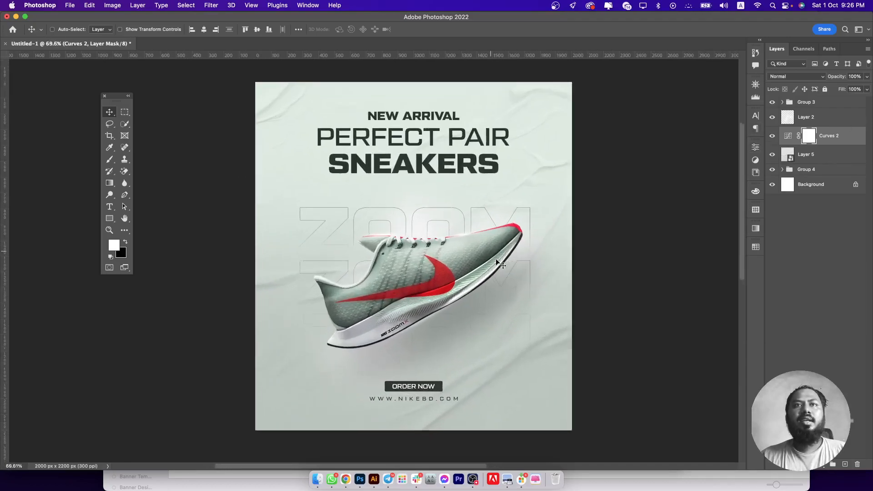
scroll(496, 258, down, 4)
scroll(496, 258, up, 6)
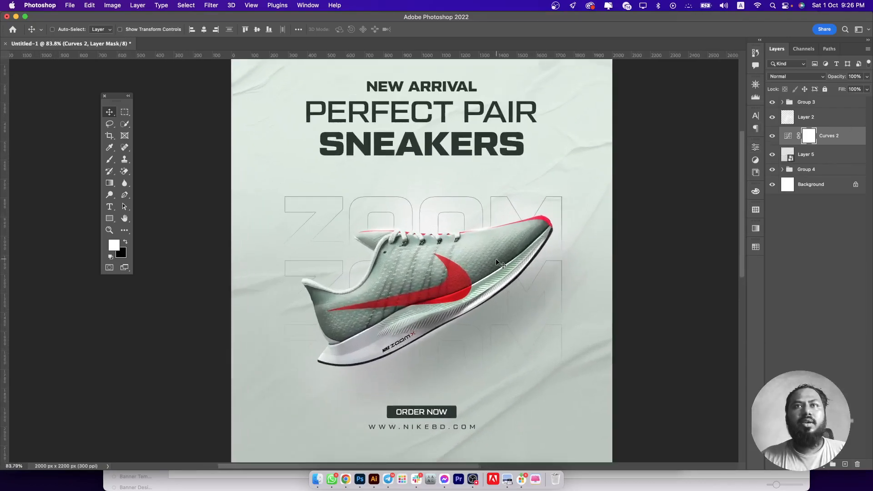
scroll(496, 258, down, 3)
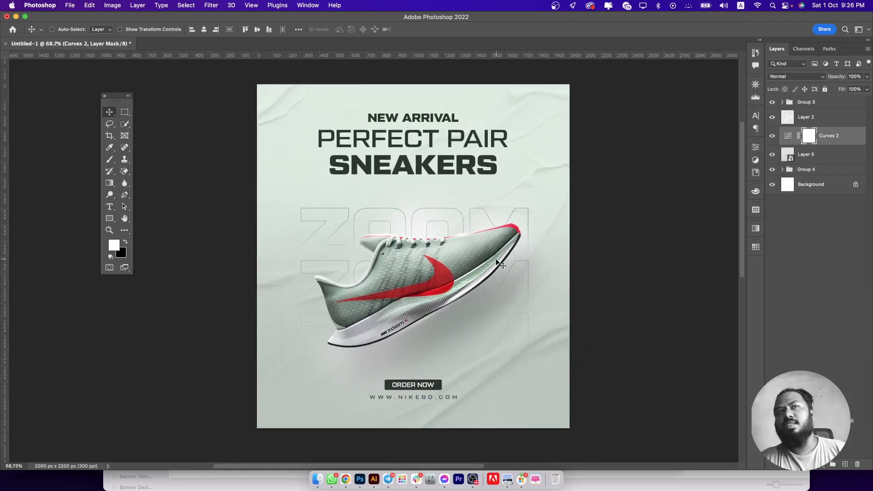